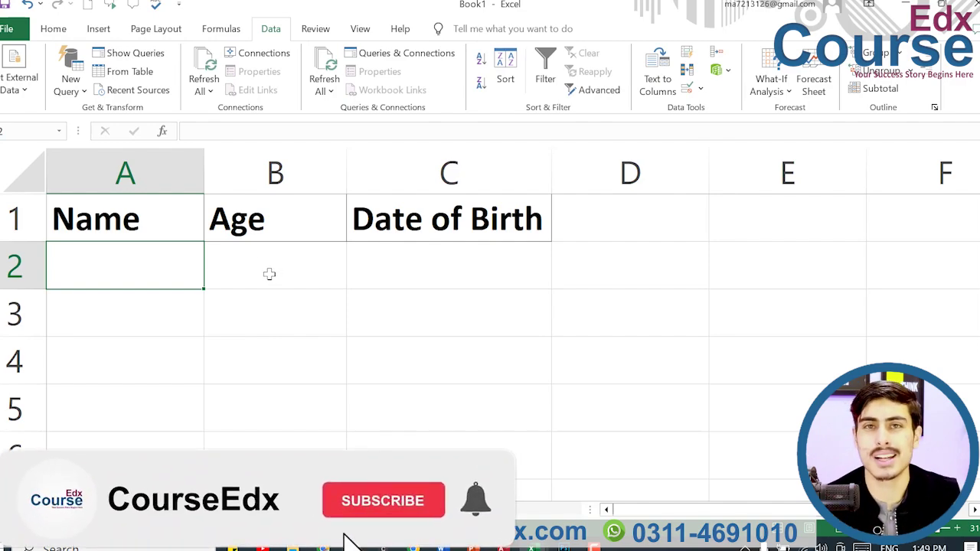
# - Enter the first person's name in cell A2 under the Name header
pyautogui.click(289, 274)
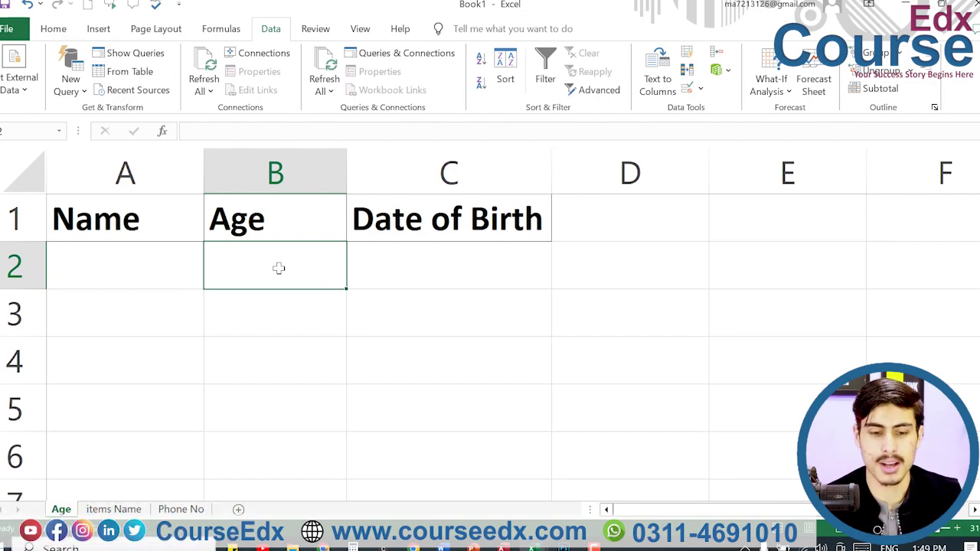
pyautogui.click(170, 271)
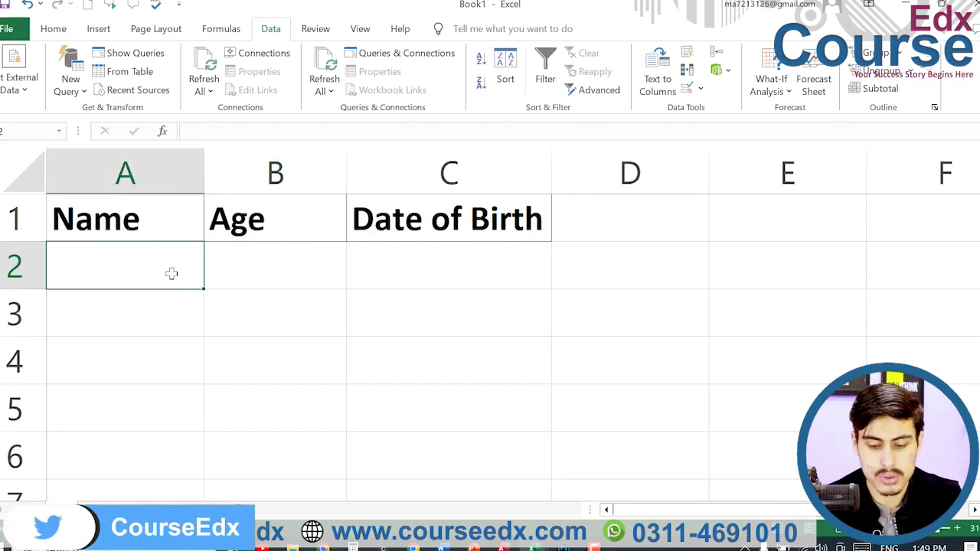
pyautogui.write('NOam')
pyautogui.press('BackSpace')
pyautogui.press('BackSpace')
pyautogui.press('BackSpace')
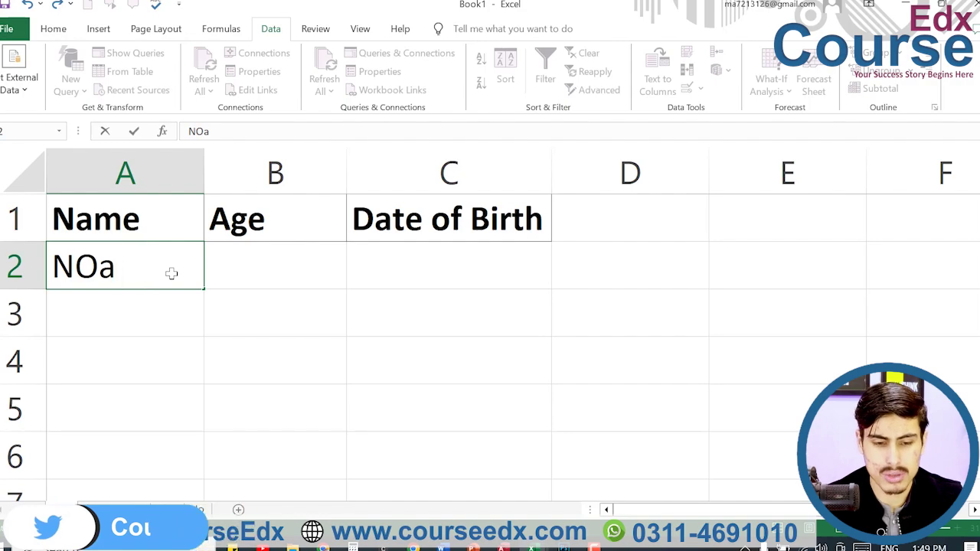
pyautogui.write('oman')
pyautogui.press('Return')
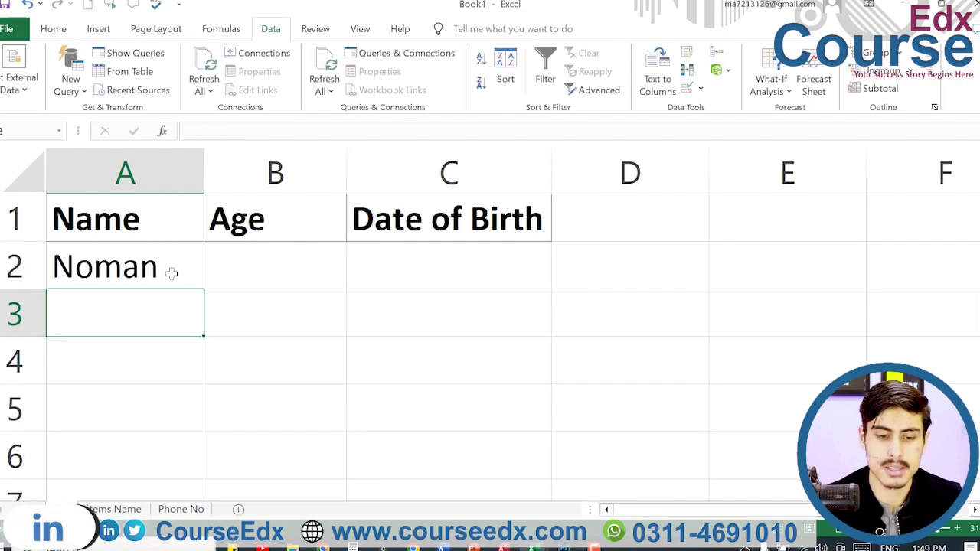
# - Fill the names down from A2 to A6 and widen column A to fit them
pyautogui.click(159, 268)
pyautogui.moveTo(204, 288); pyautogui.dragTo(203, 475)
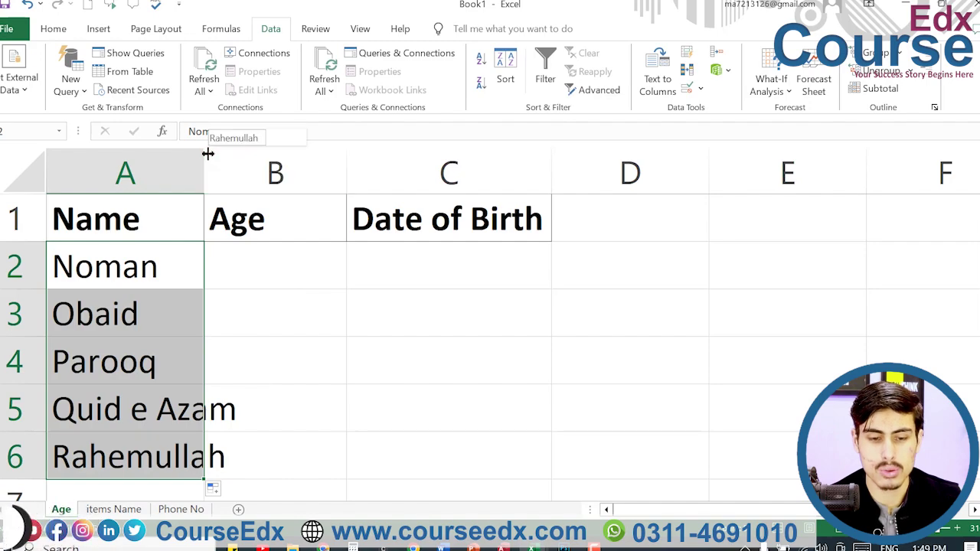
pyautogui.moveTo(208, 153); pyautogui.dragTo(252, 153)
# - Apply data validation to the Age cells B2:B6 so they accept only whole numbers equal to 20
pyautogui.moveTo(309, 249); pyautogui.dragTo(300, 464)
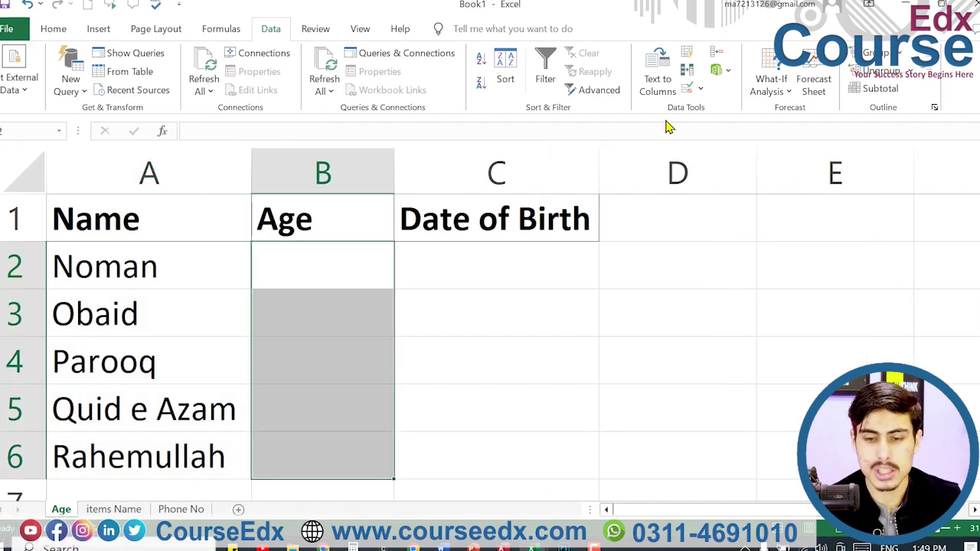
pyautogui.click(687, 89)
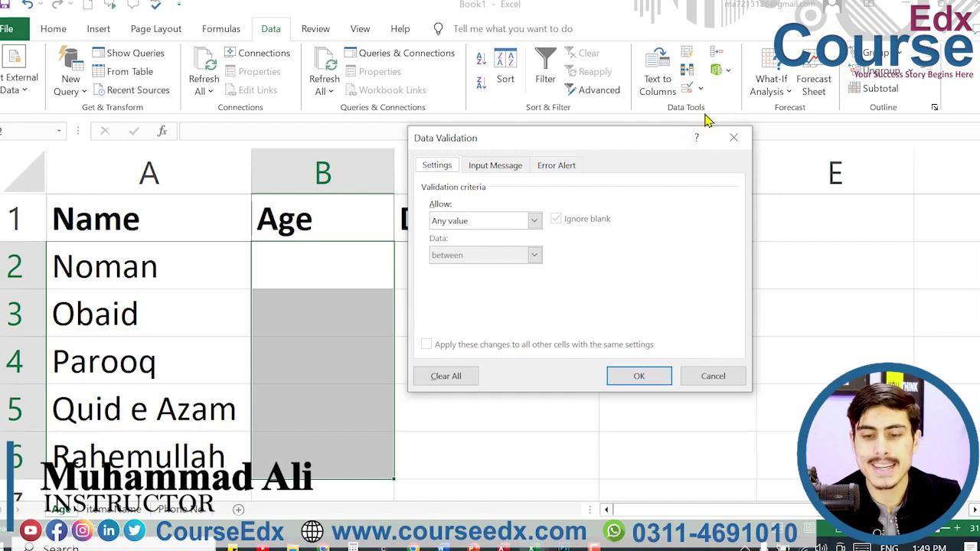
pyautogui.click(731, 138)
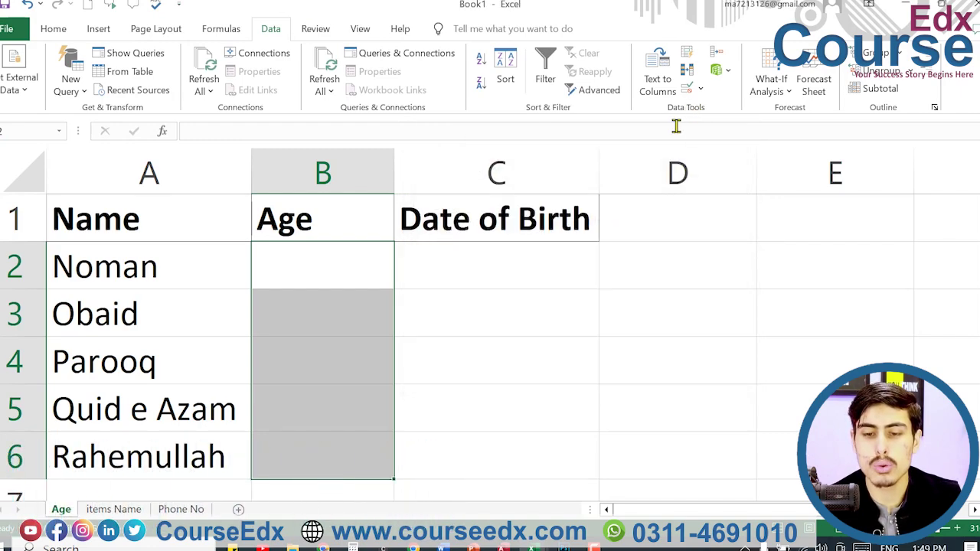
pyautogui.click(687, 89)
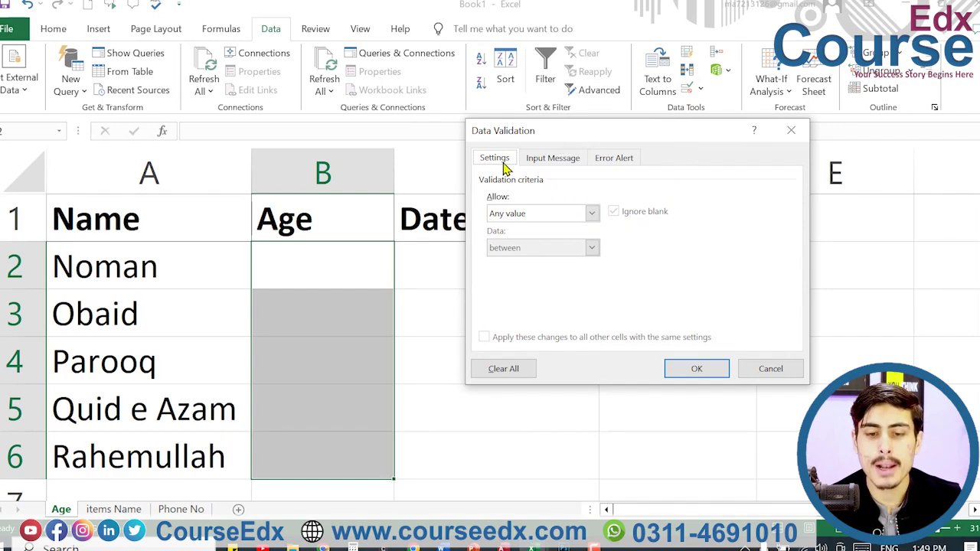
pyautogui.click(553, 158)
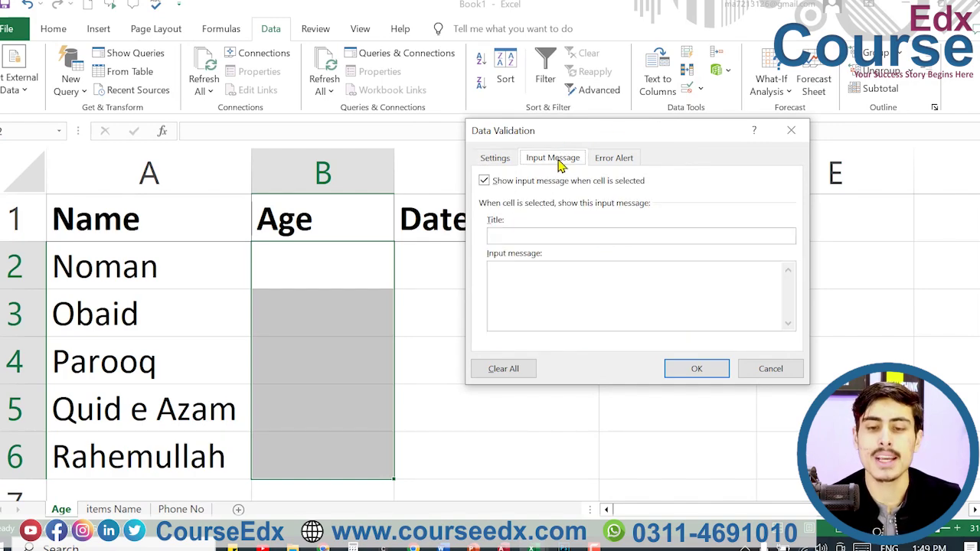
pyautogui.click(626, 162)
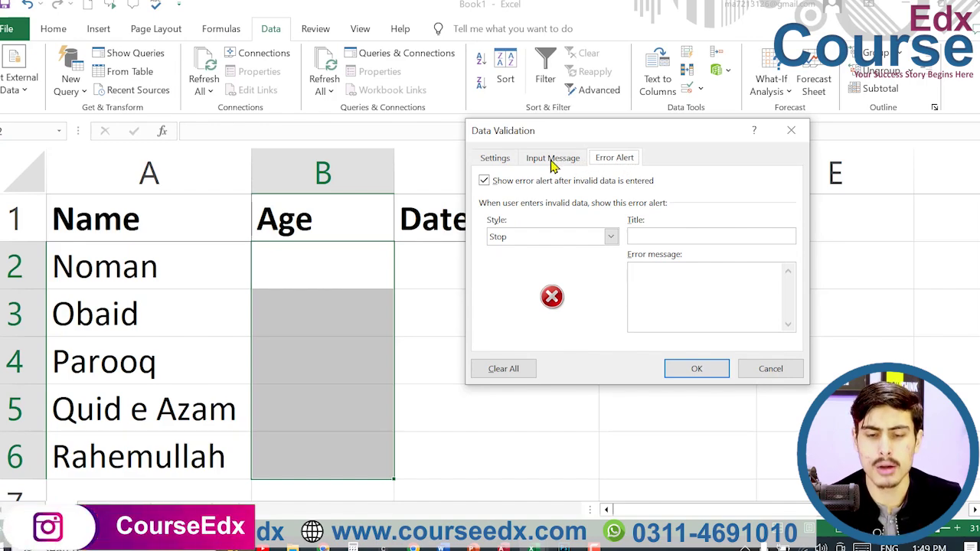
pyautogui.click(498, 161)
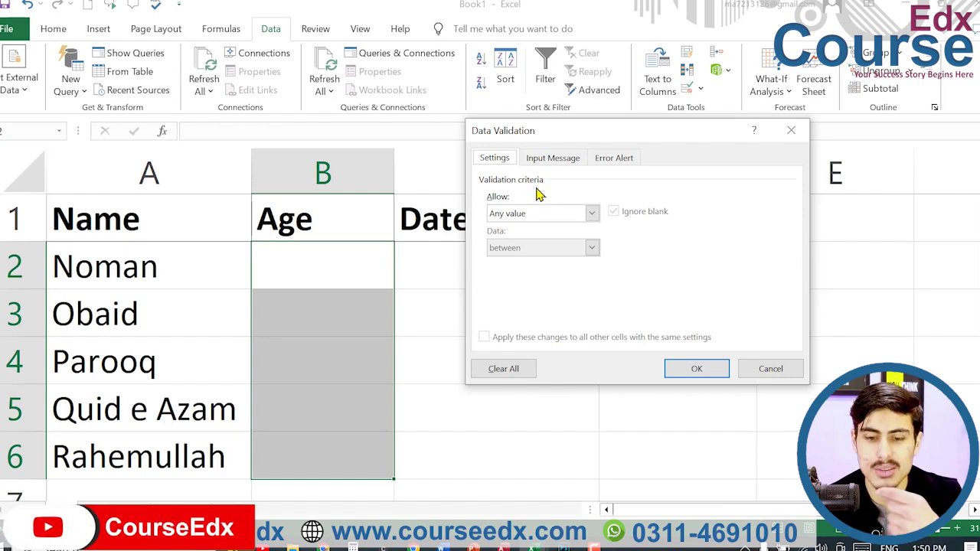
pyautogui.click(536, 216)
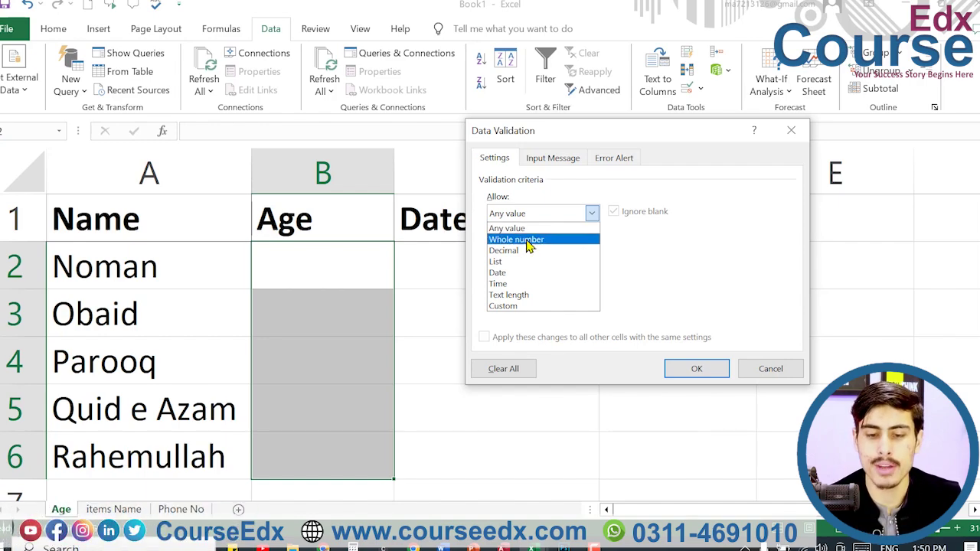
pyautogui.click(528, 243)
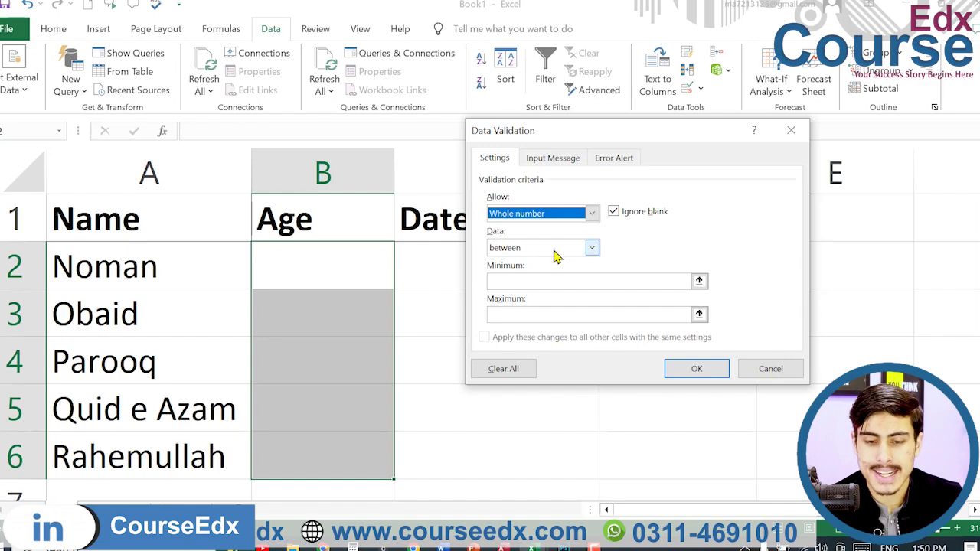
pyautogui.click(554, 250)
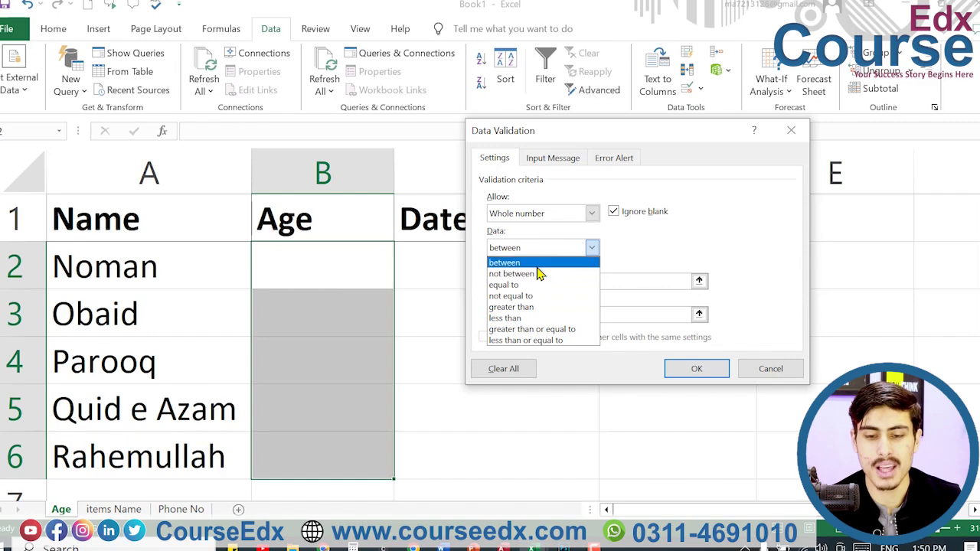
pyautogui.click(536, 285)
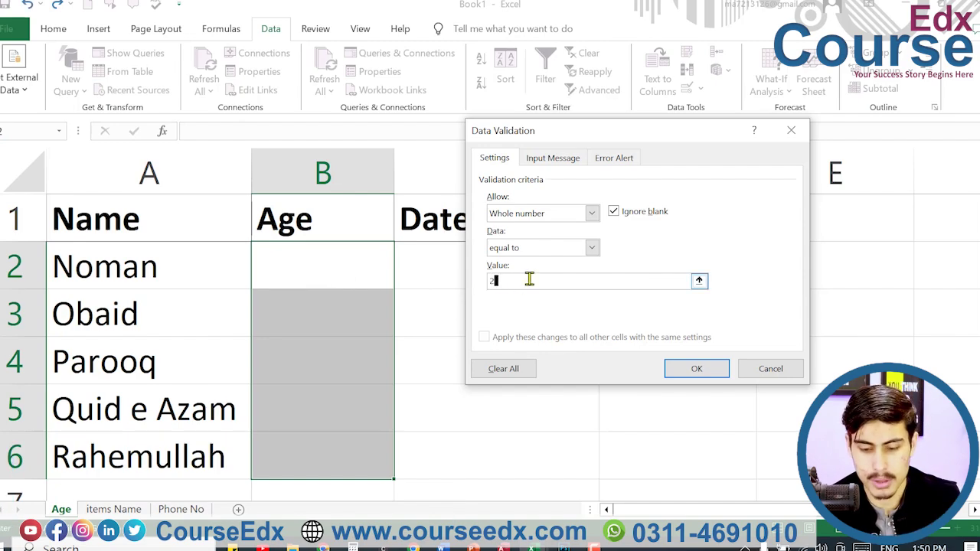
pyautogui.click(695, 369)
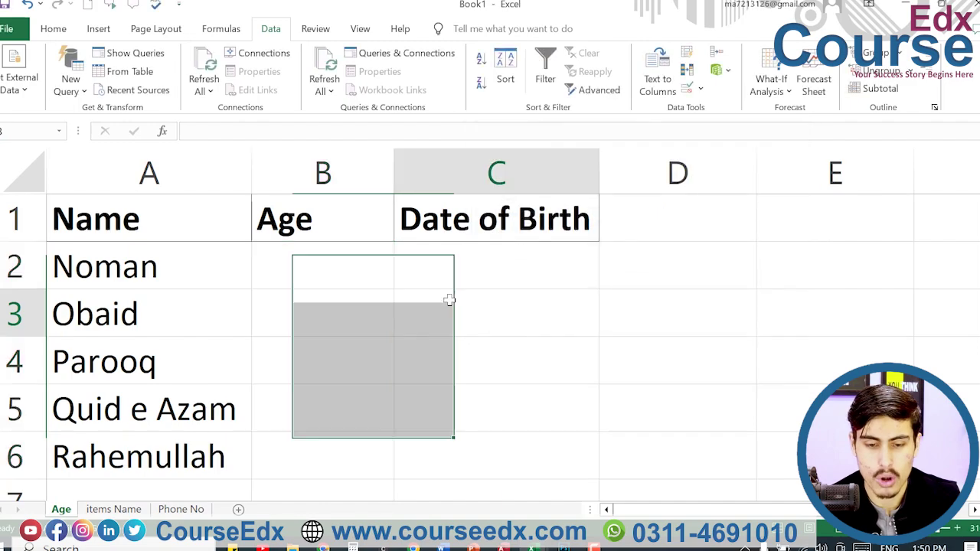
# - Enter an age of 20 in cell B2
pyautogui.click(340, 252)
pyautogui.doubleClick(340, 255)
pyautogui.write('20')
pyautogui.press('Return')
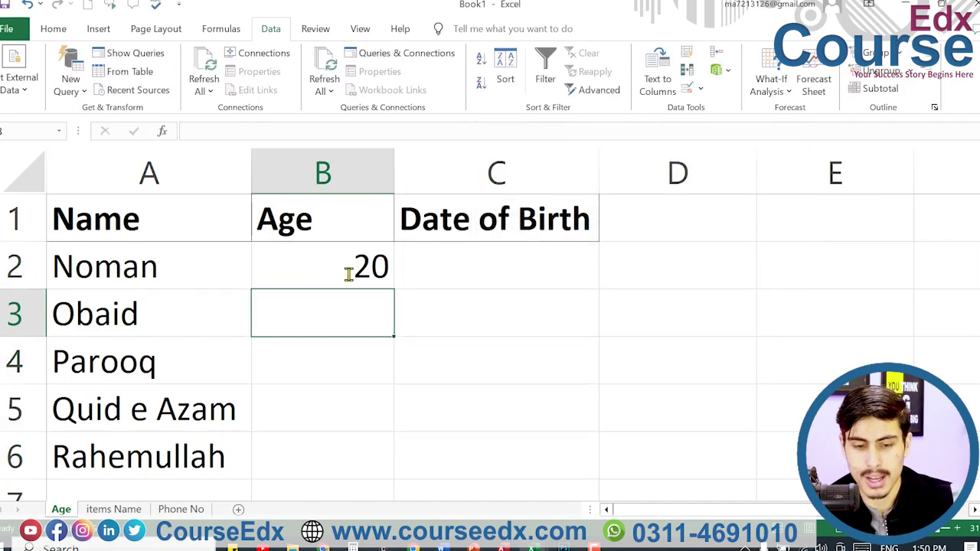
# - Test the validation rule with an age of 23 in cell B3, and replace the entry with 20
pyautogui.write('23')
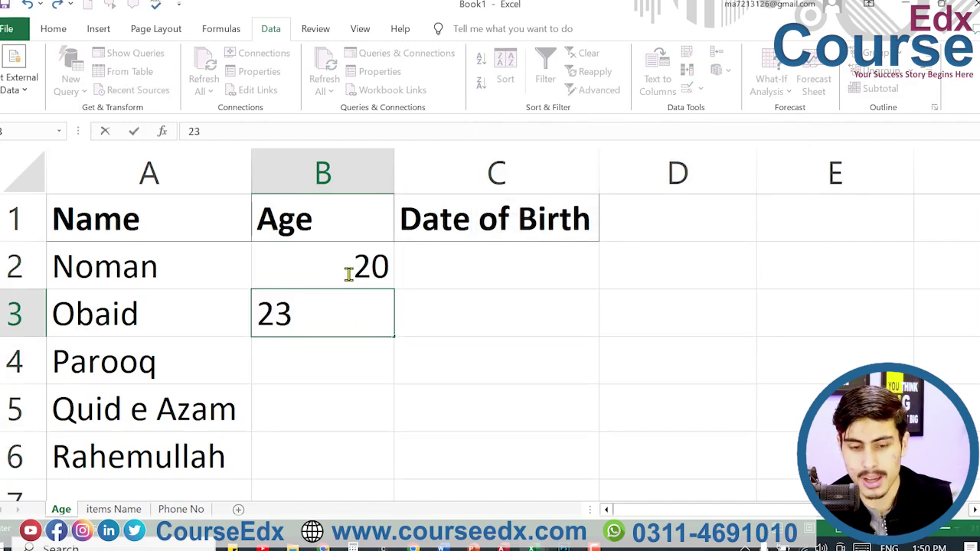
pyautogui.press('Return')
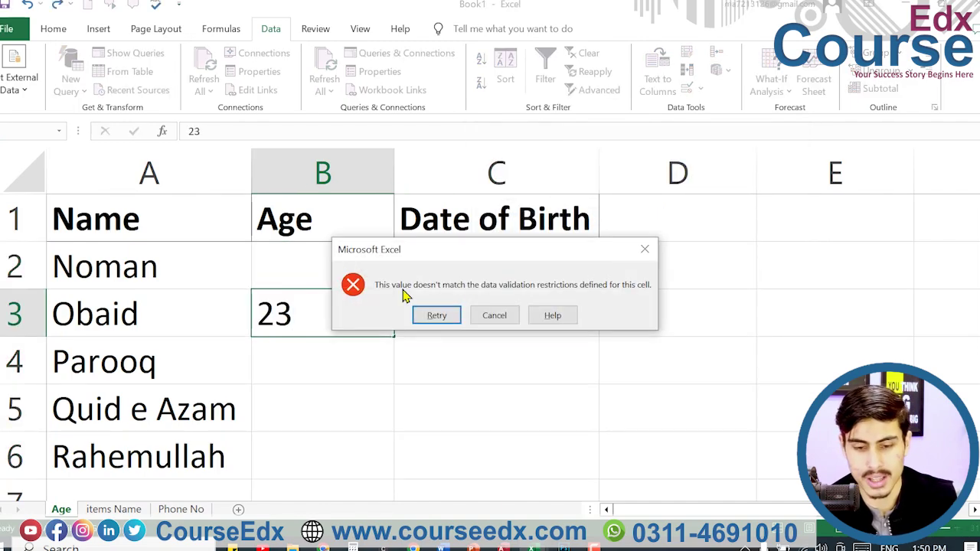
pyautogui.click(437, 316)
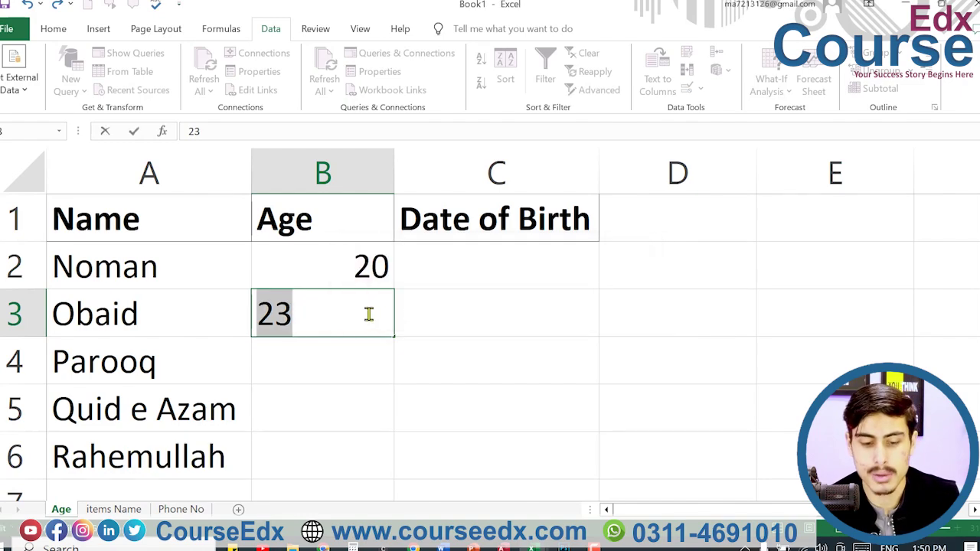
pyautogui.write('20')
pyautogui.press('Return')
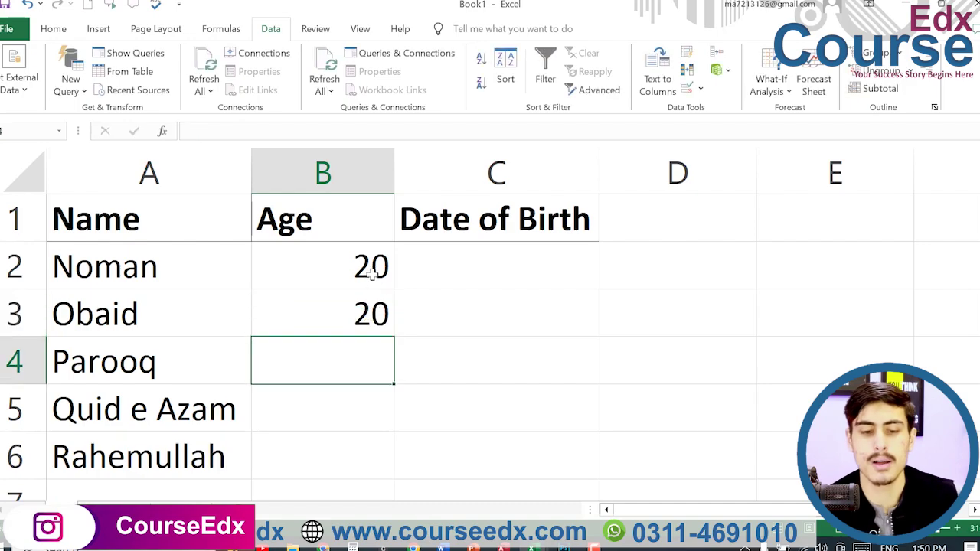
# - Change the data validation of the Age cells B2:B6 to allow whole numbers between 20 and 25
pyautogui.moveTo(373, 273); pyautogui.dragTo(342, 442)
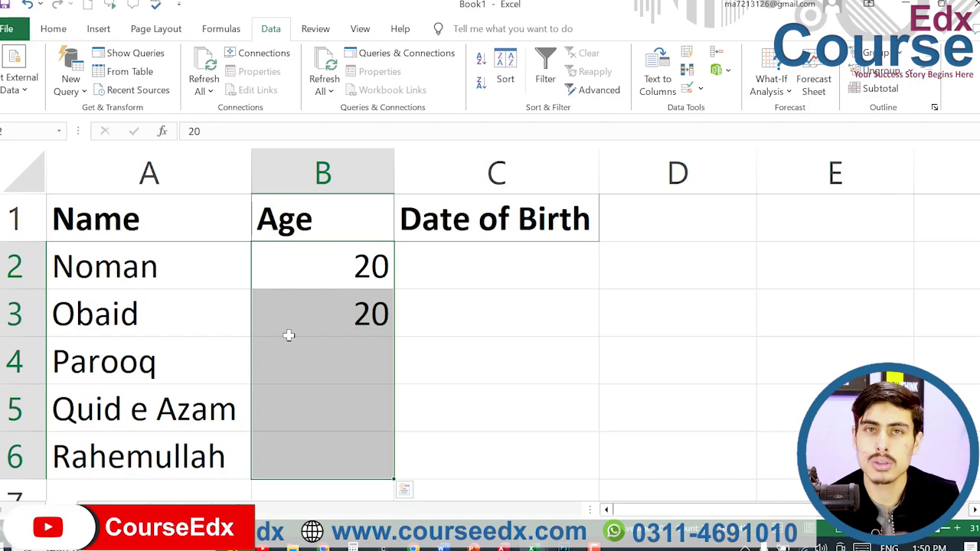
pyautogui.click(693, 97)
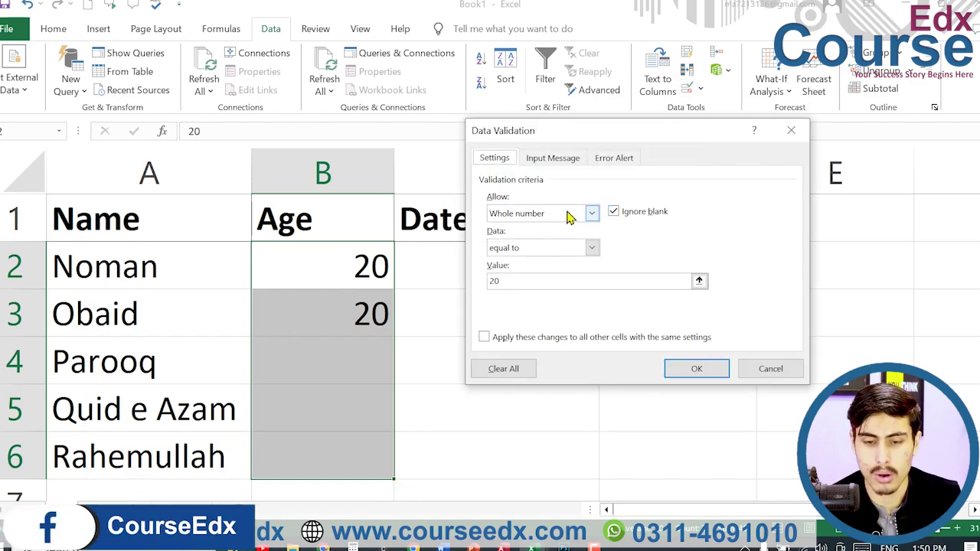
pyautogui.click(578, 214)
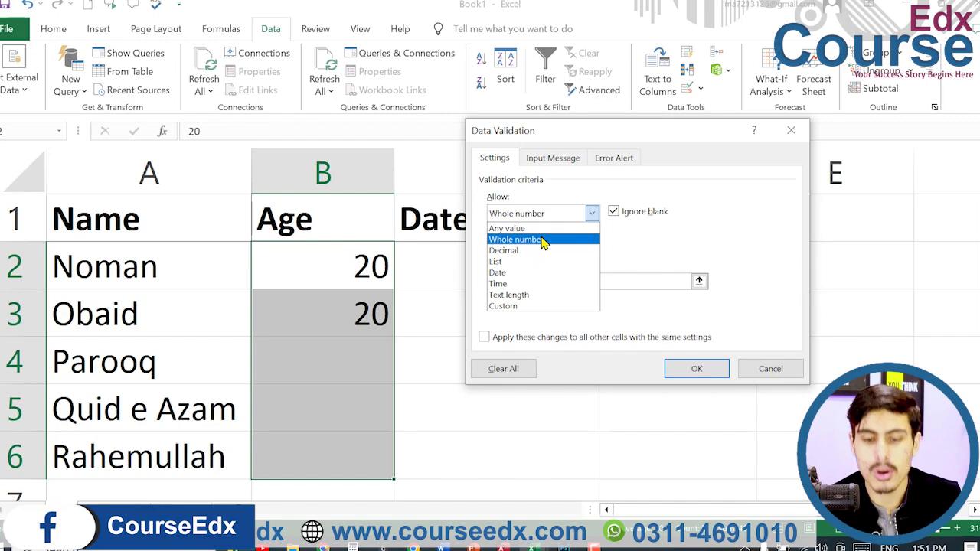
pyautogui.click(543, 242)
pyautogui.click(591, 248)
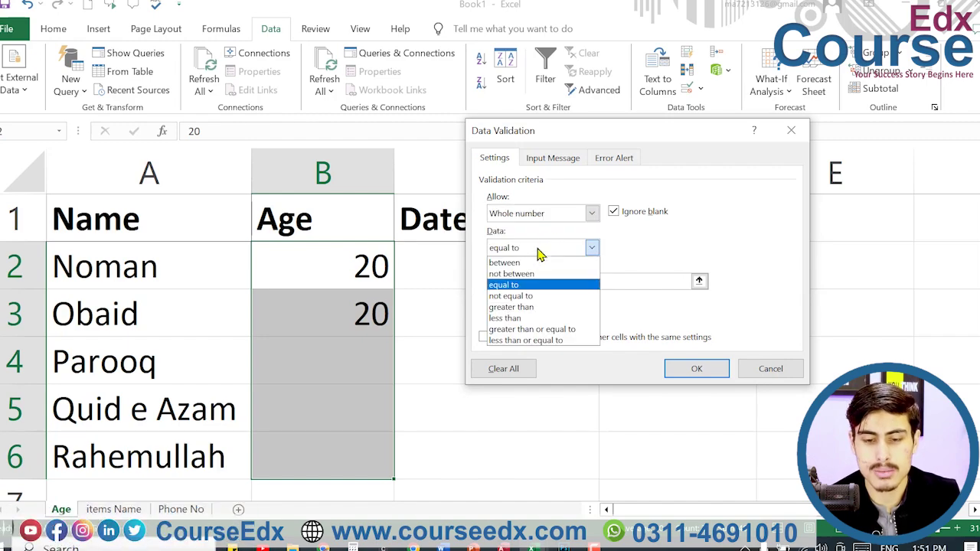
pyautogui.click(535, 263)
pyautogui.click(530, 281)
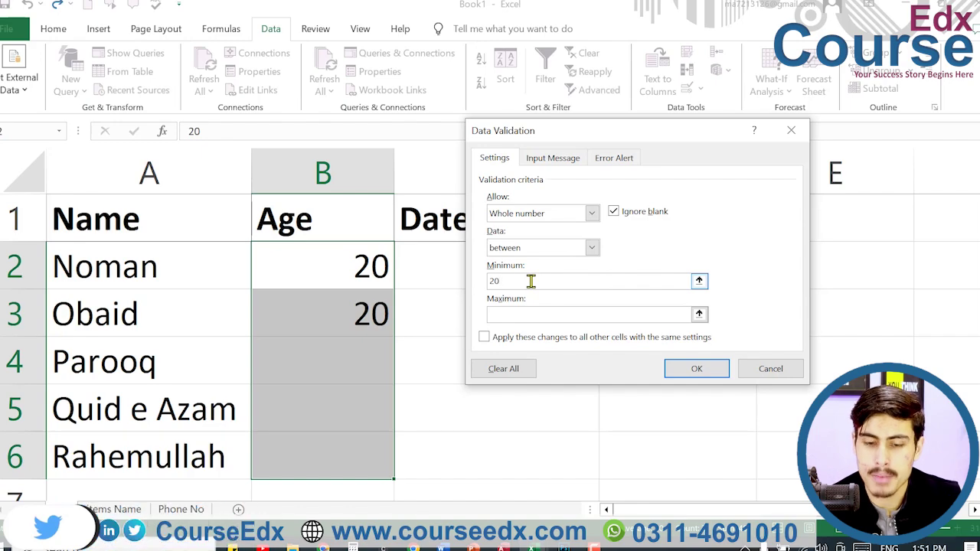
pyautogui.click(526, 312)
pyautogui.write('25')
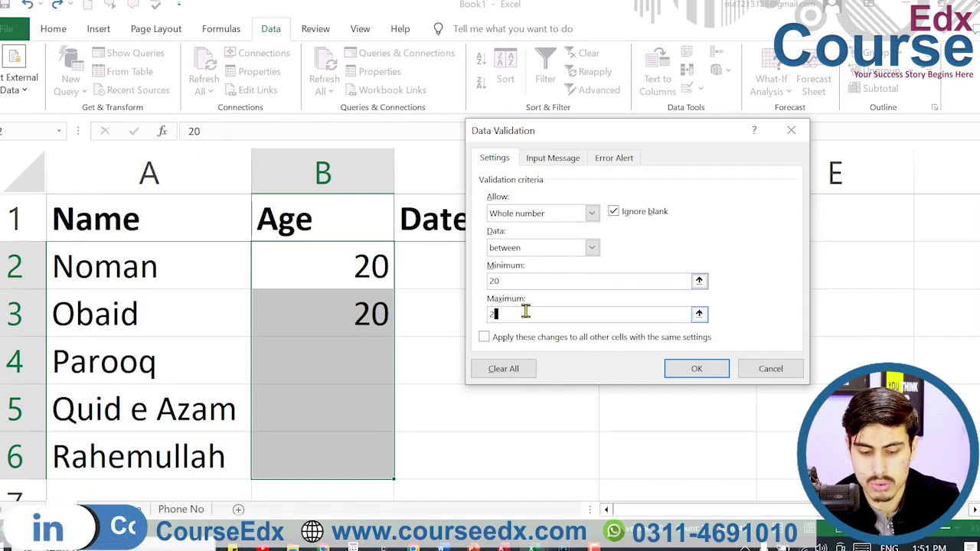
pyautogui.click(688, 372)
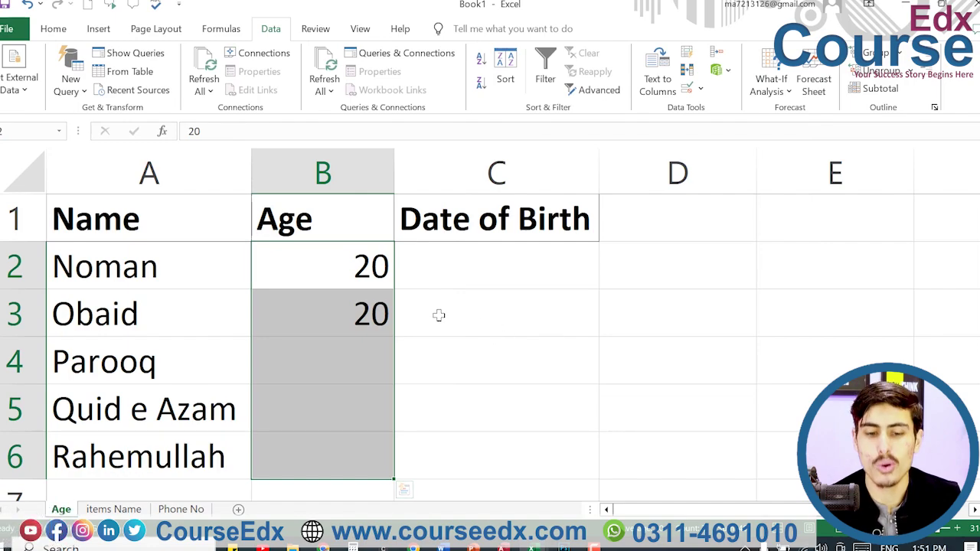
# - Set the age in cell B2 to 22 and the age in cell B3 to 23
pyautogui.click(350, 266)
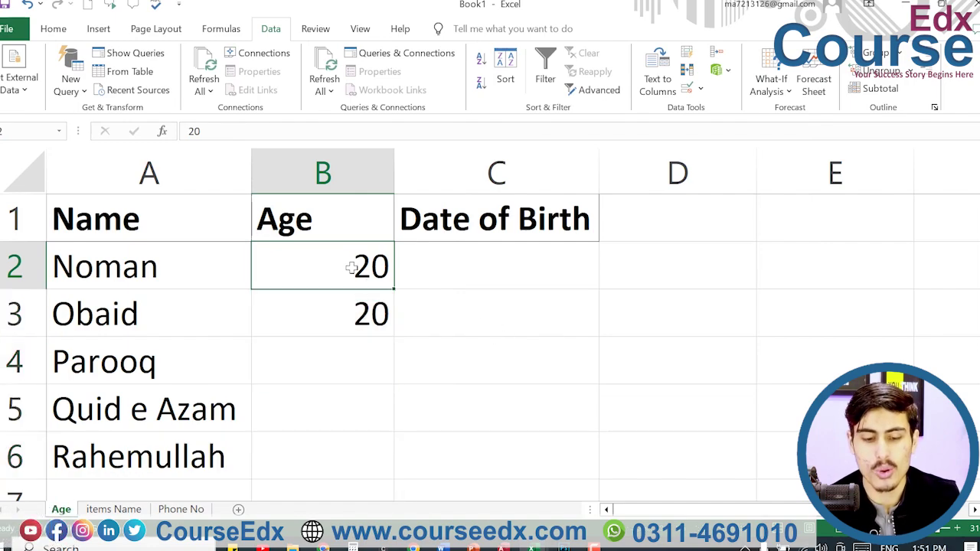
pyautogui.click(169, 268)
pyautogui.click(313, 273)
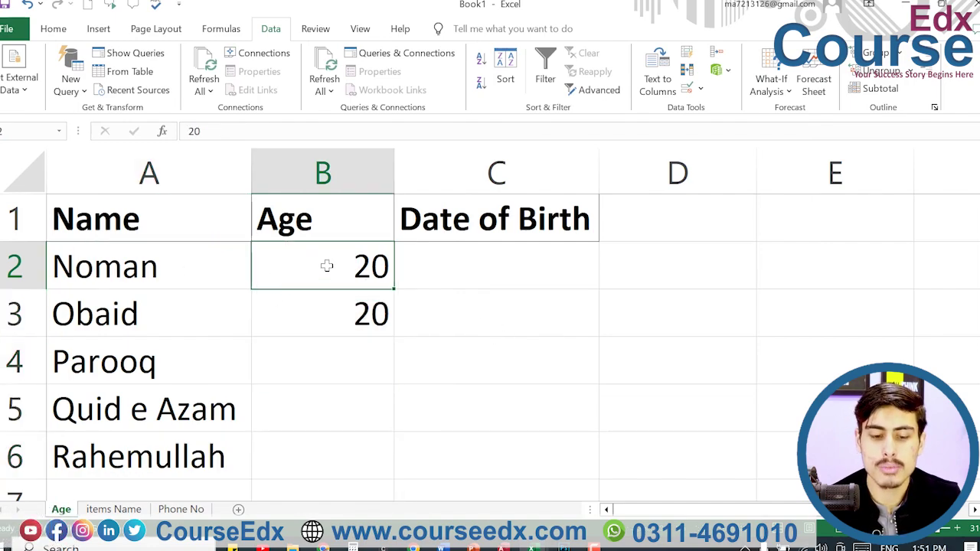
pyautogui.write('22')
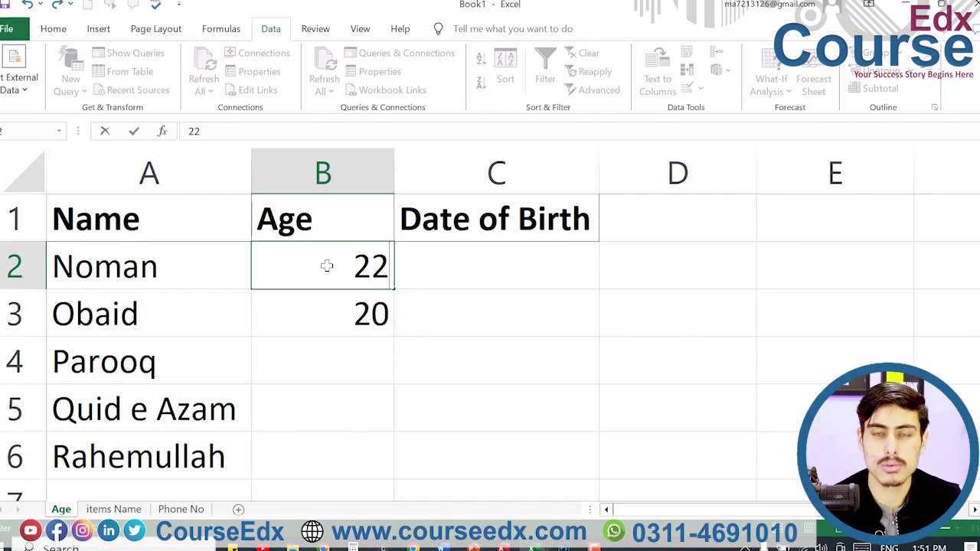
pyautogui.press('Return')
pyautogui.write('23')
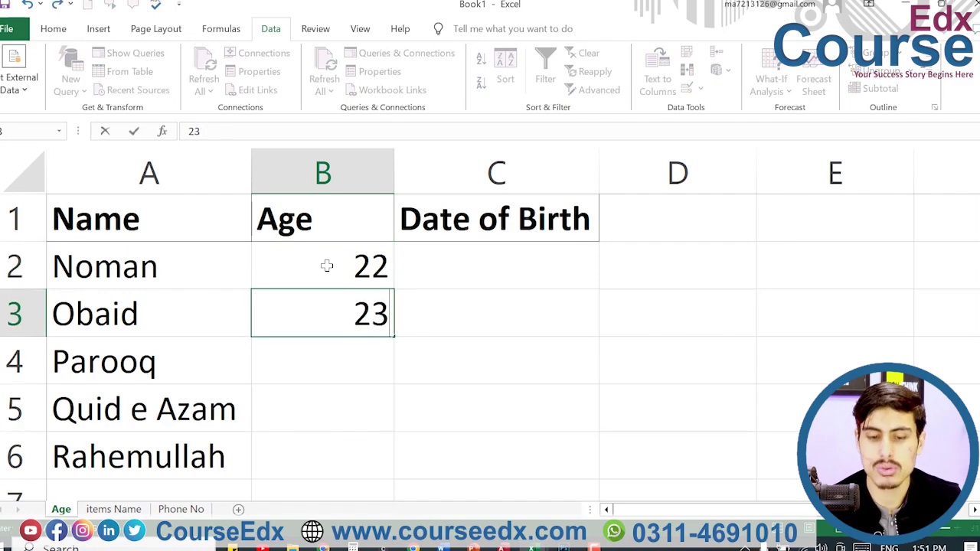
pyautogui.press('Return')
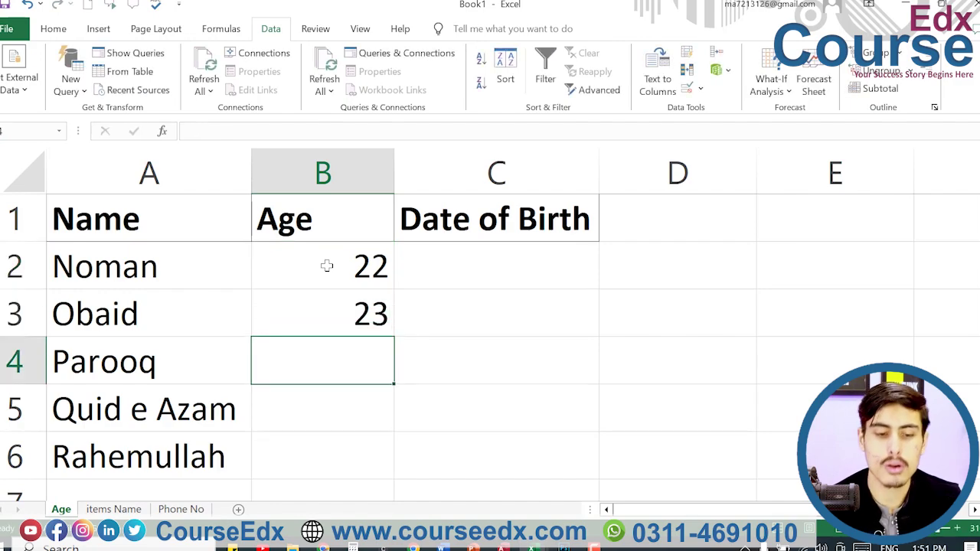
# - Test the validation rule with an age of 26 in cell B4, discard it, and enter 20 instead
pyautogui.write('26')
pyautogui.press('Return')
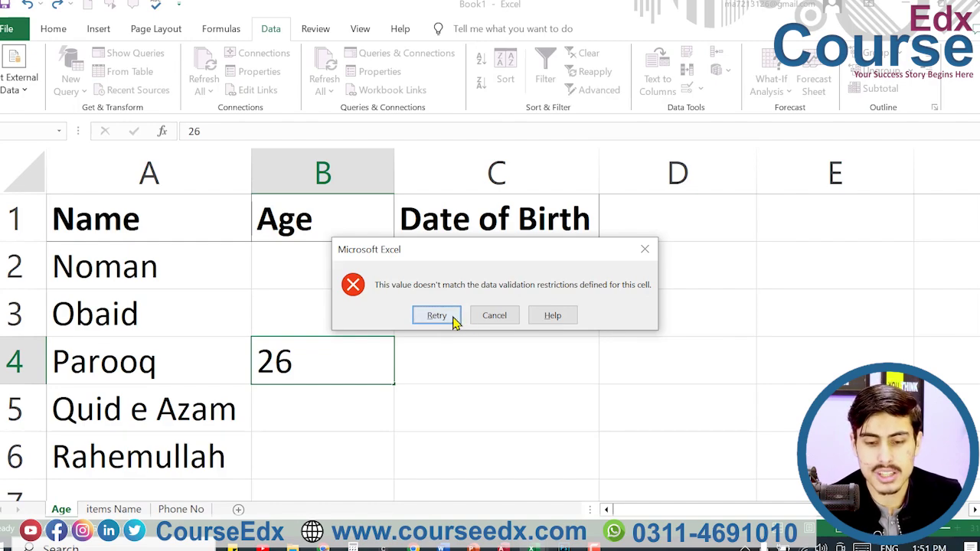
pyautogui.click(491, 316)
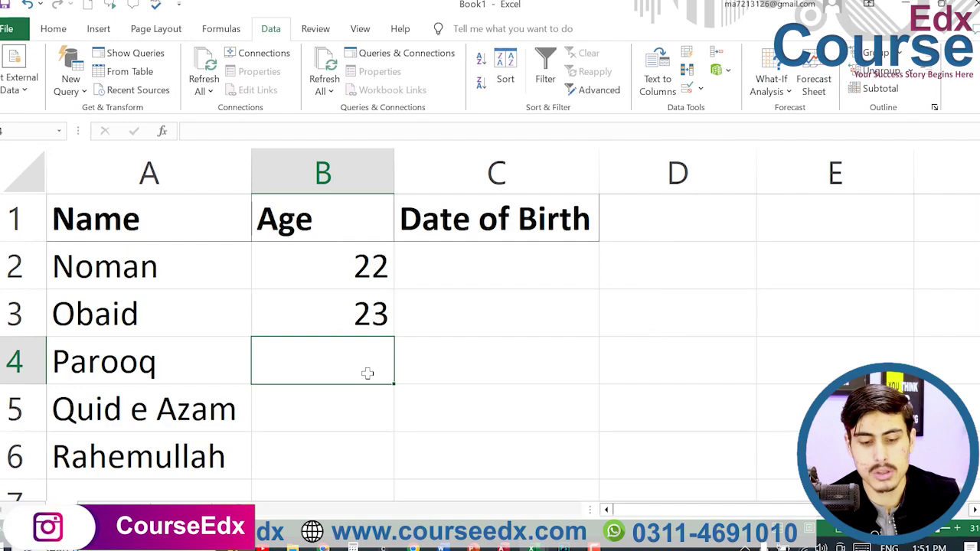
pyautogui.write('20')
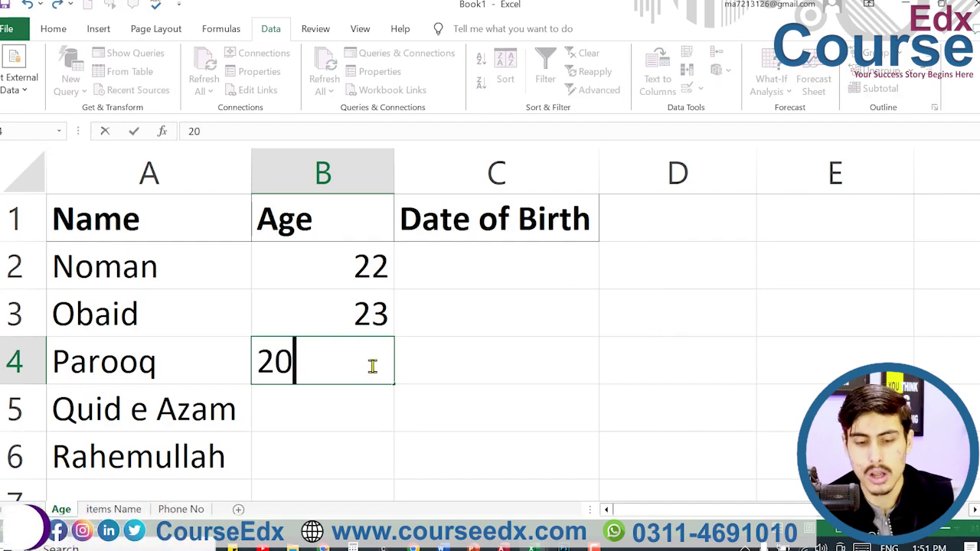
pyautogui.press('Return')
# - Test the lower limit of the validation rule with an age of 19 in cell B2, and dismiss the entry
pyautogui.click(360, 265)
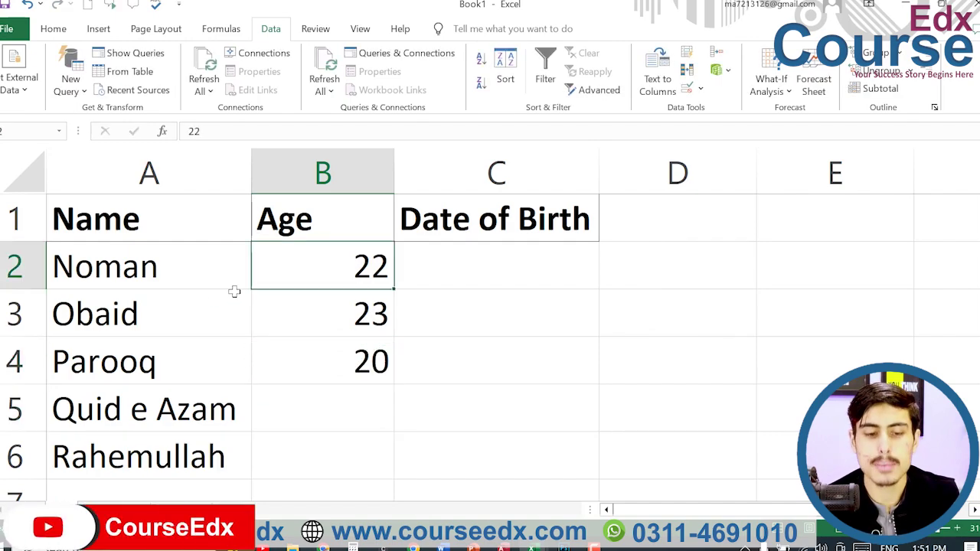
pyautogui.write('19')
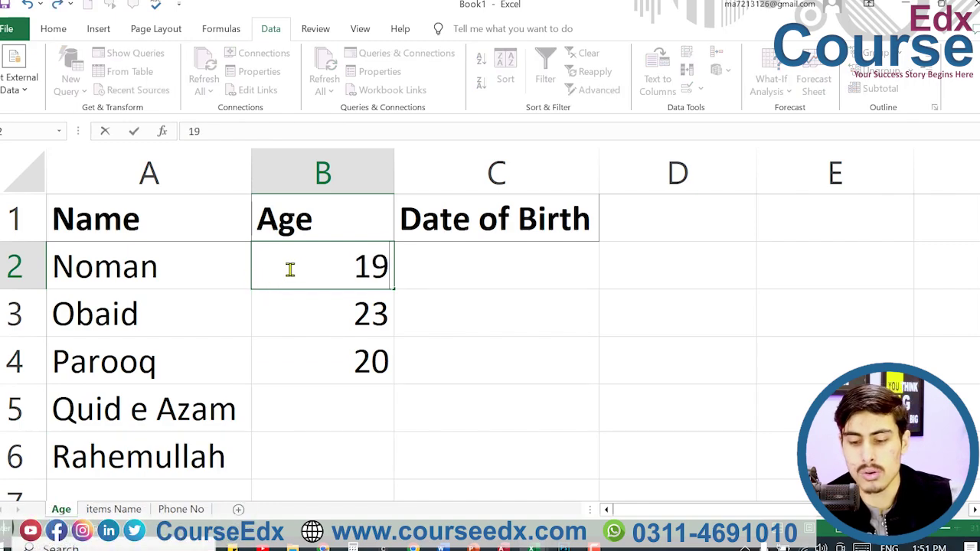
pyautogui.press('Return')
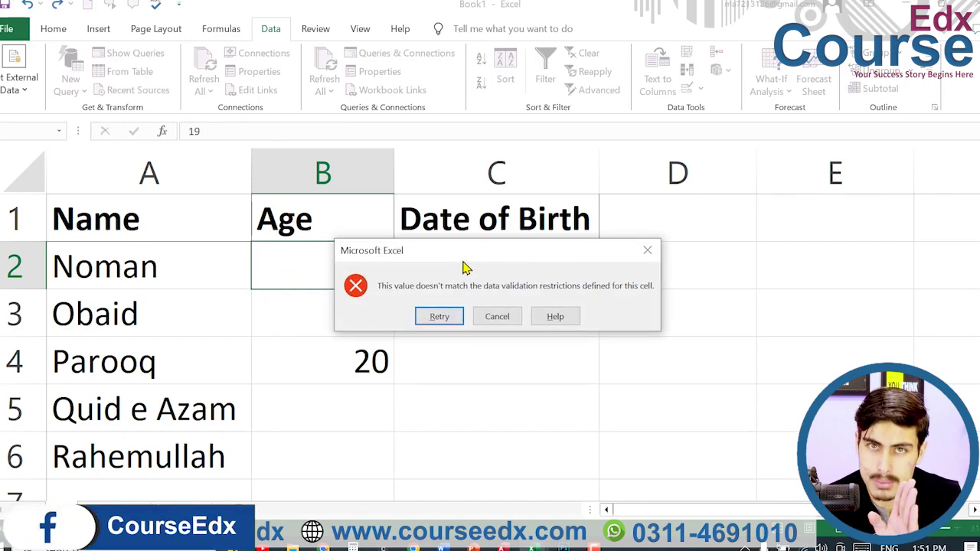
pyautogui.click(647, 250)
# - Change the data validation of the Age cells B2:B6 to allow whole numbers greater than 20
pyautogui.moveTo(363, 266); pyautogui.dragTo(344, 453)
pyautogui.click(687, 90)
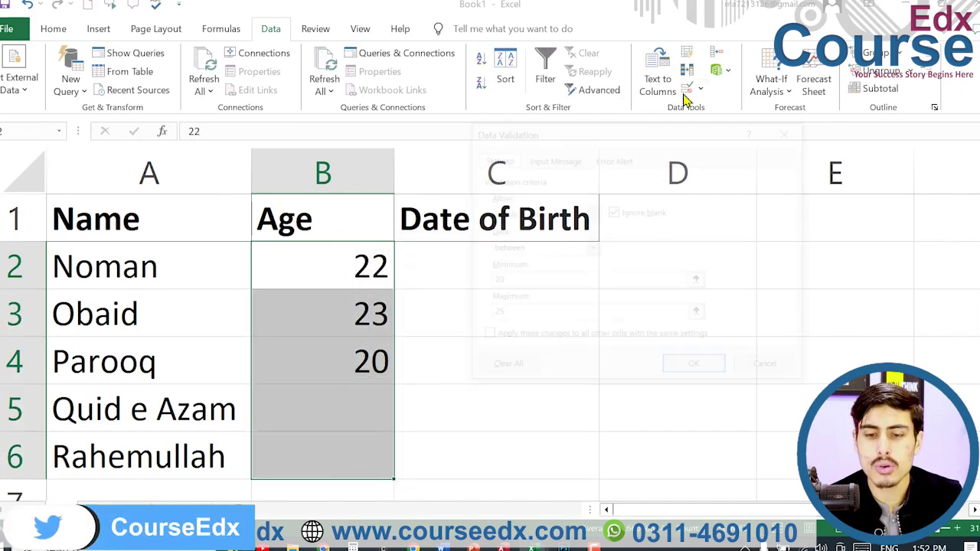
pyautogui.click(566, 213)
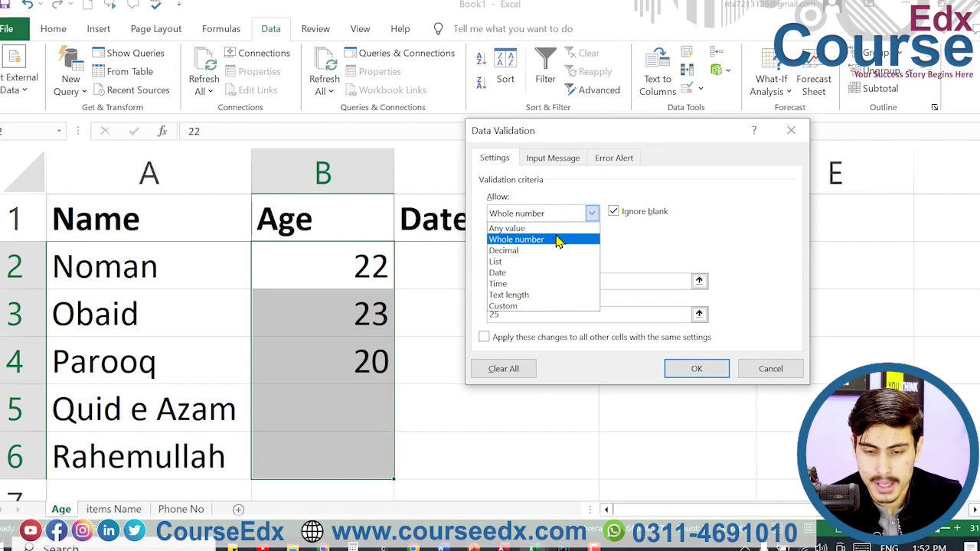
pyautogui.click(558, 239)
pyautogui.click(544, 248)
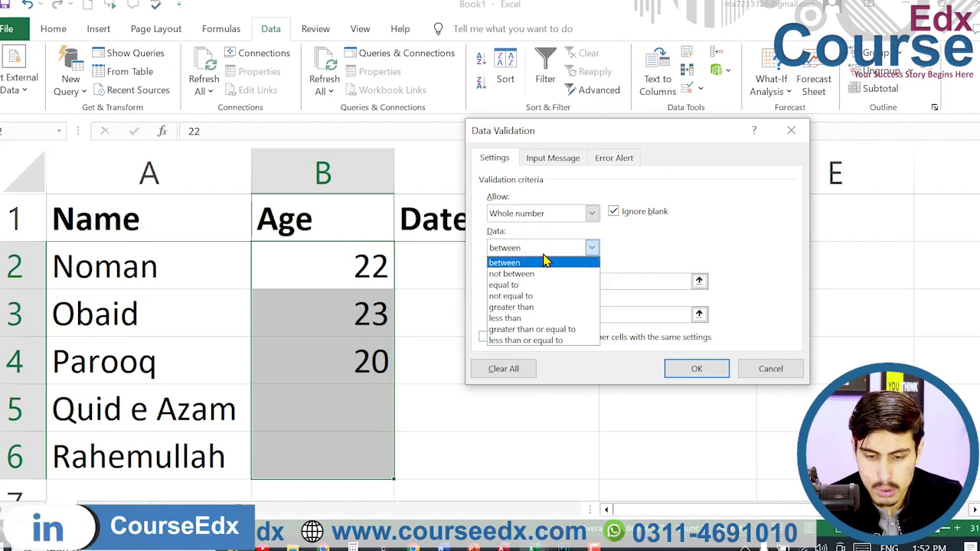
pyautogui.click(531, 307)
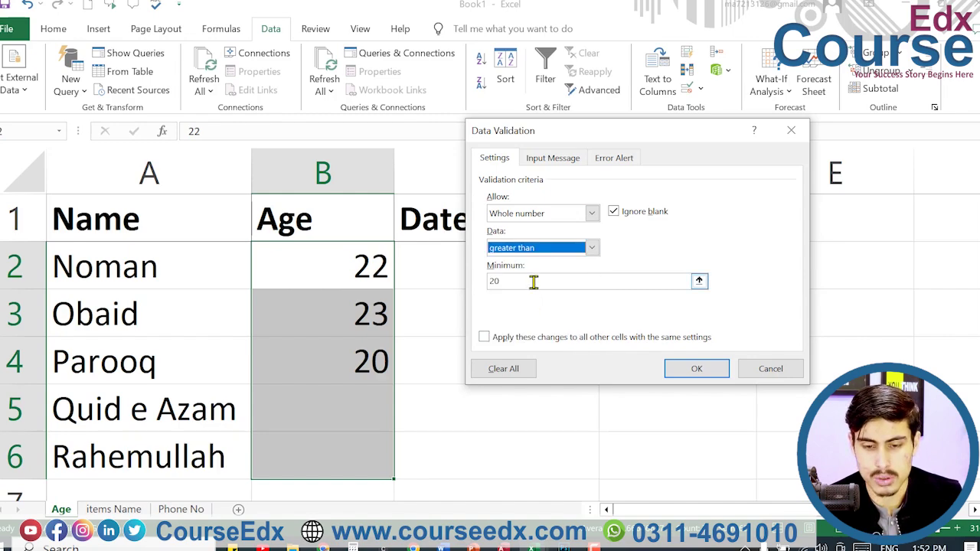
pyautogui.click(534, 281)
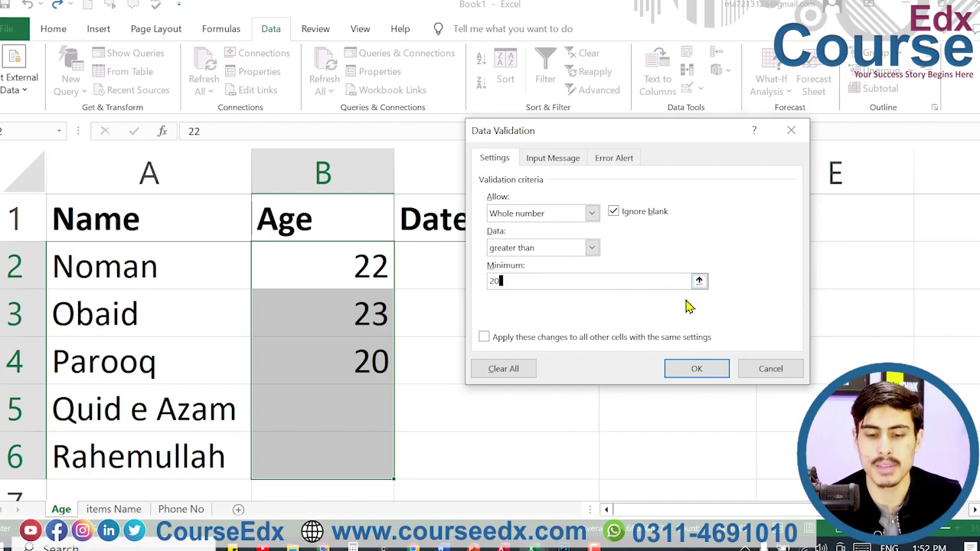
pyautogui.click(693, 370)
# - Set the age in cell B2 to 50 and the age in cell B3 to 35
pyautogui.write('2')
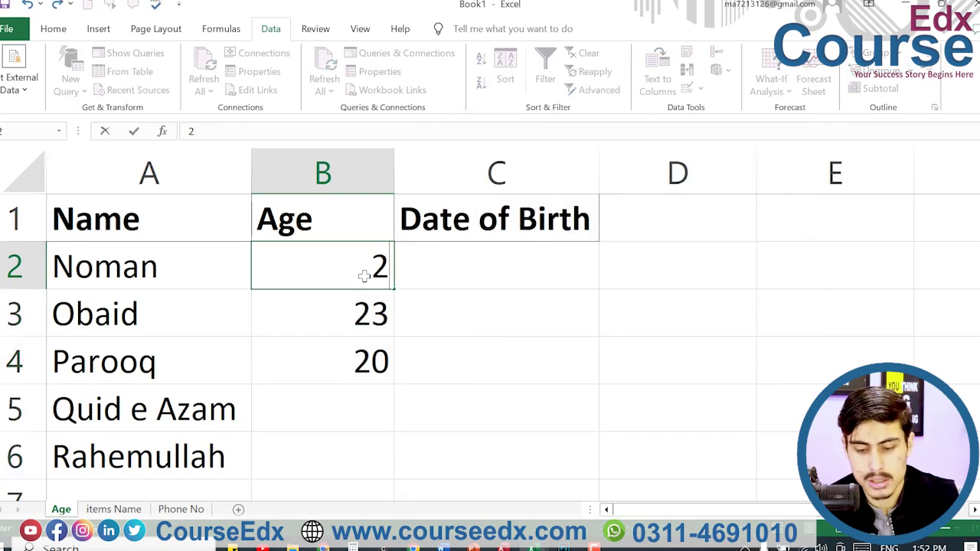
pyautogui.press('BackSpace')
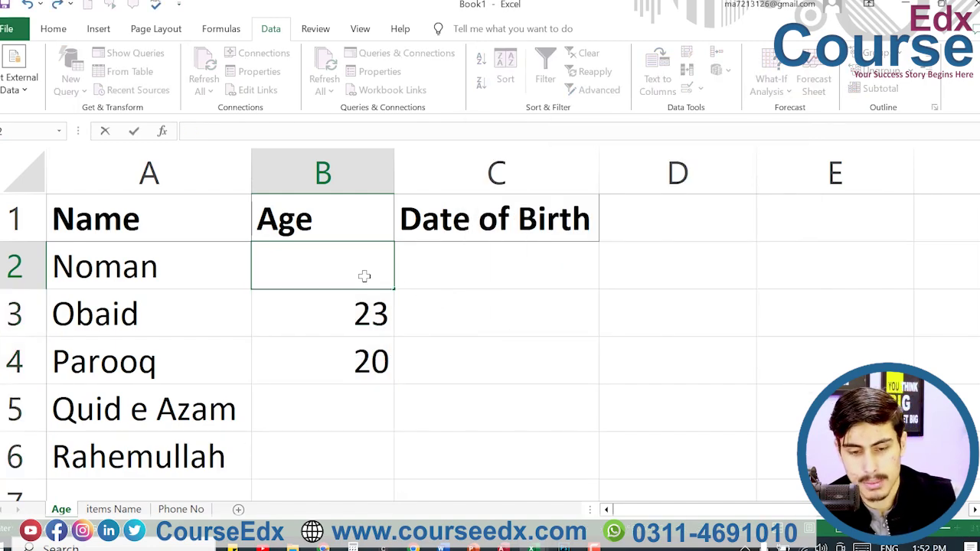
pyautogui.write('50')
pyautogui.press('Return')
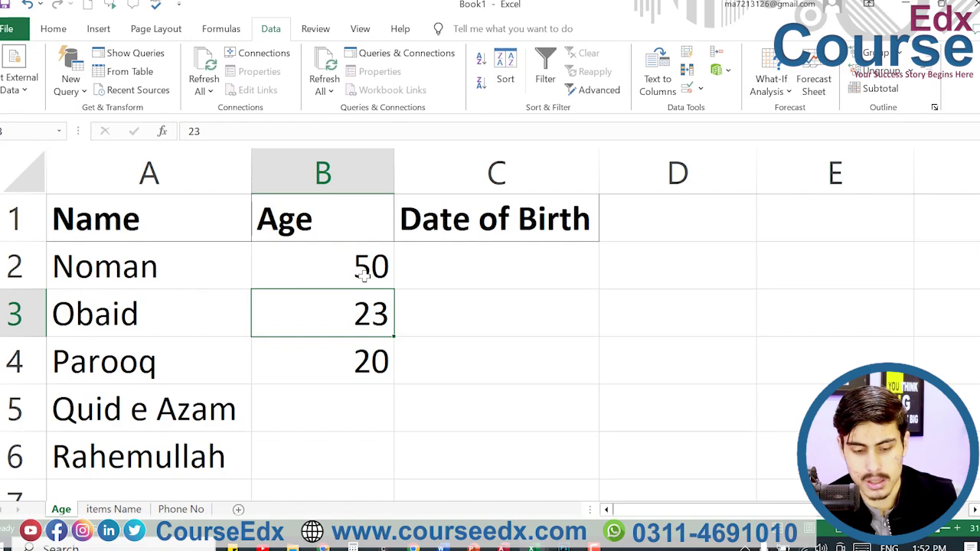
pyautogui.write('35')
pyautogui.press('Return')
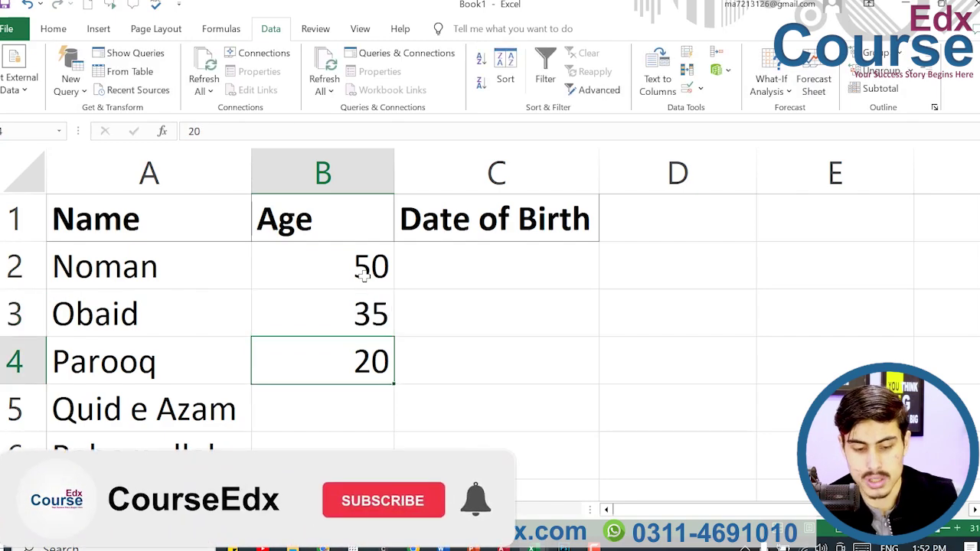
# - Test the greater-than rule with an age of 19 in cell B4, retrying the same entry once
pyautogui.write('19')
pyautogui.press('Return')
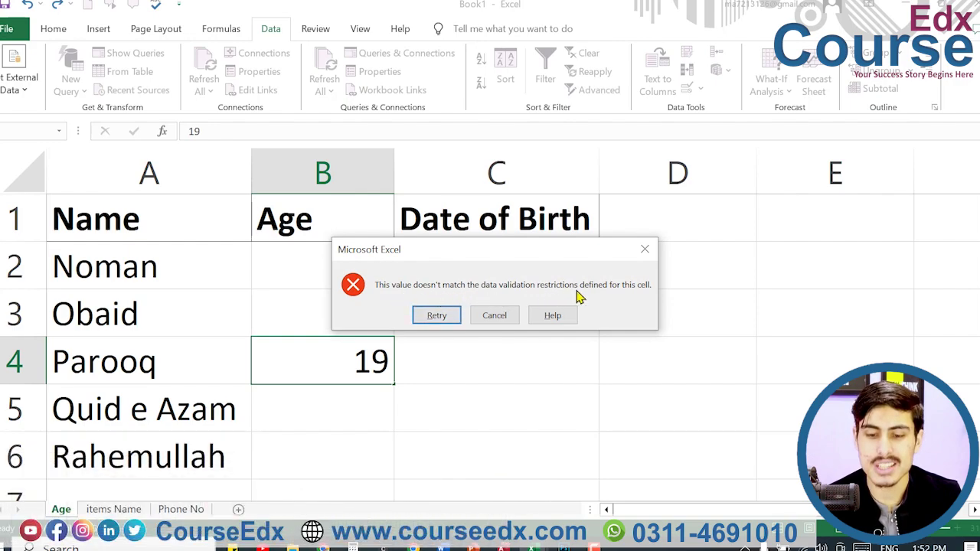
pyautogui.click(437, 315)
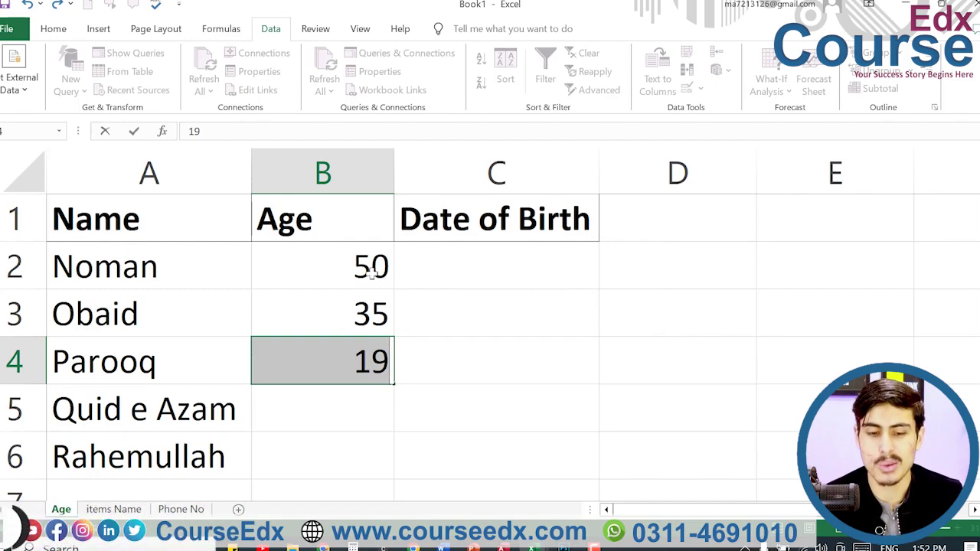
pyautogui.press('Return')
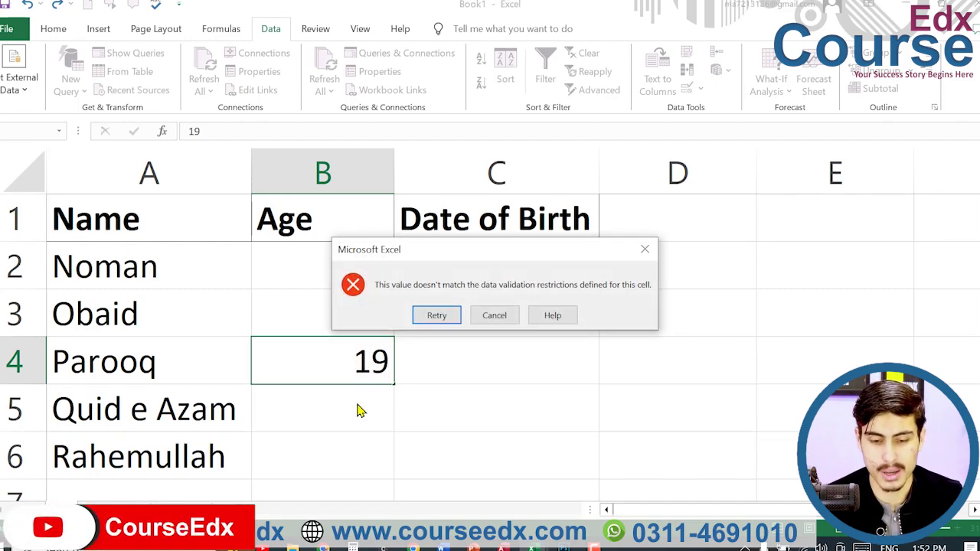
pyautogui.click(436, 315)
# - Test the greater-than rule with an age of 20 in cell B4, and replace the entry with 24
pyautogui.write('2')
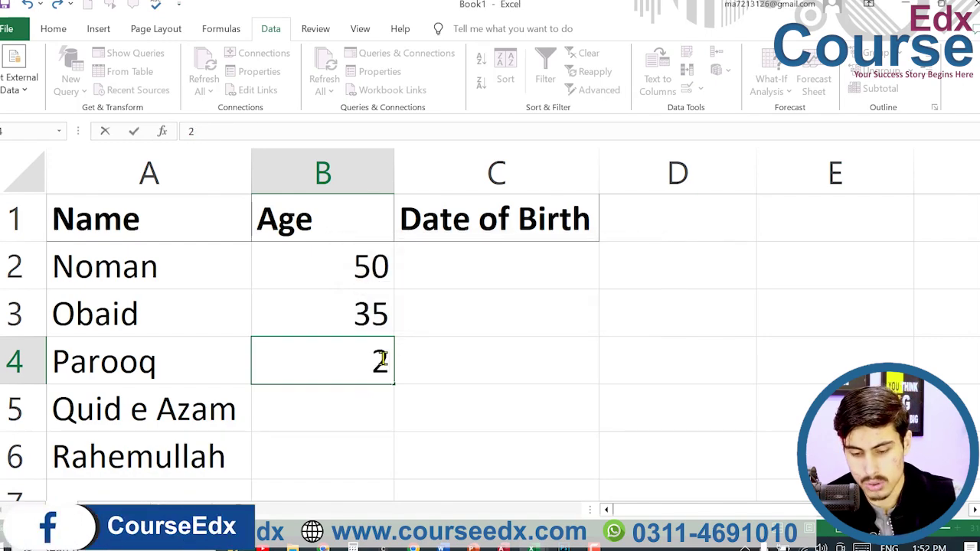
pyautogui.write('0')
pyautogui.press('Return')
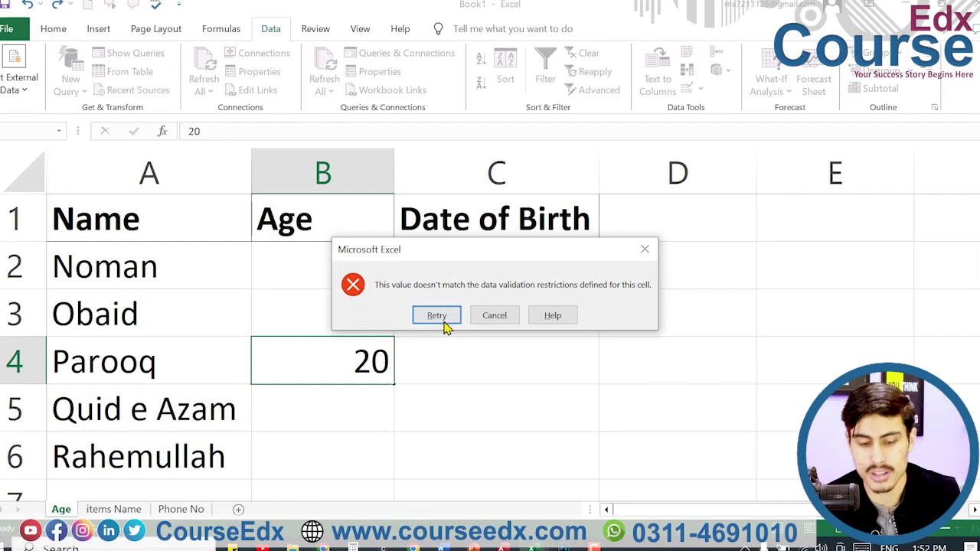
pyautogui.click(444, 324)
pyautogui.write('2')
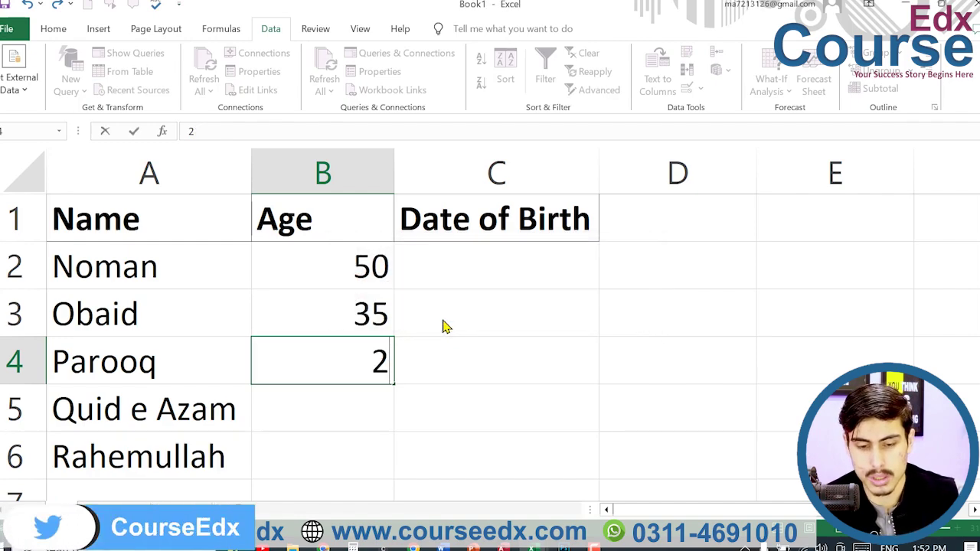
pyautogui.write('4')
pyautogui.press('Return')
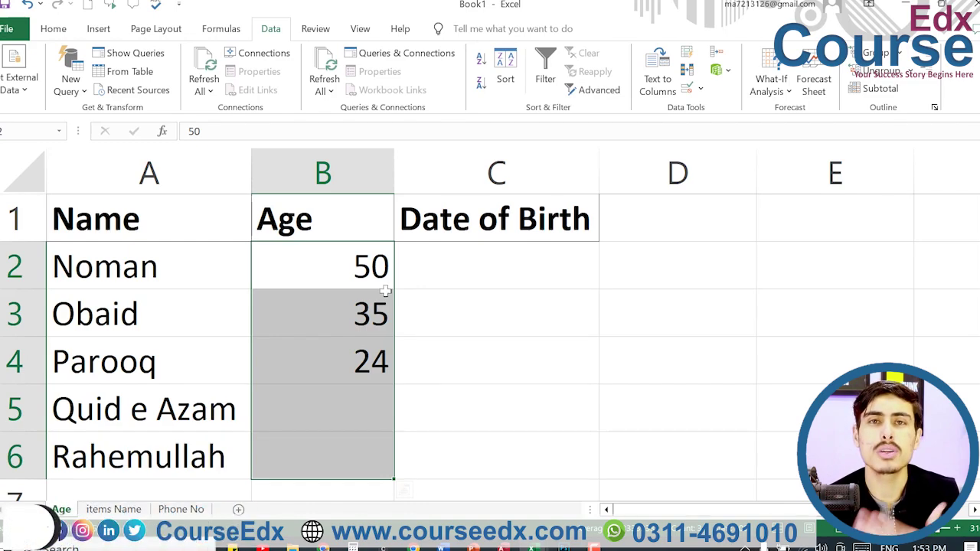
# - Try the Decimal and List validation criteria for the Age cells B2:B6, and close the settings without applying them
pyautogui.click(692, 92)
pyautogui.click(539, 214)
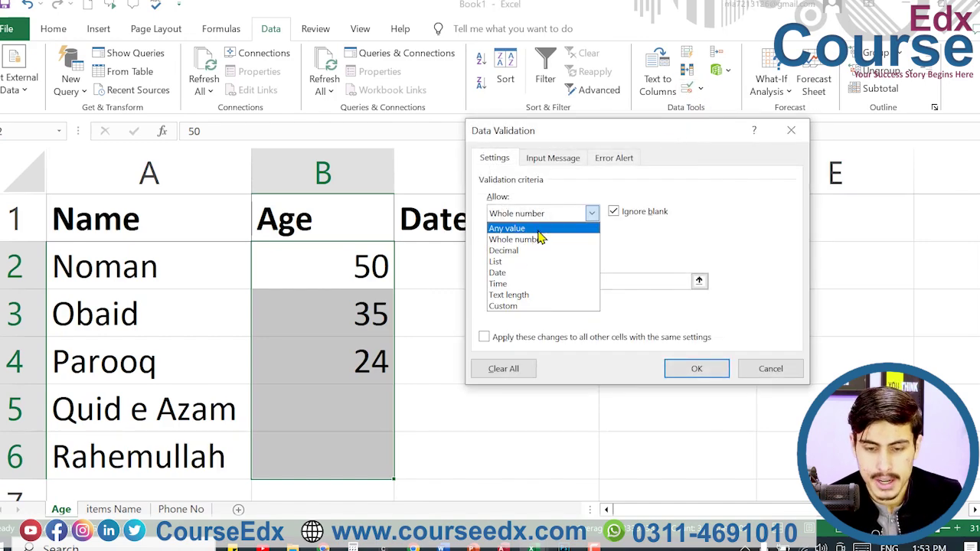
pyautogui.click(532, 253)
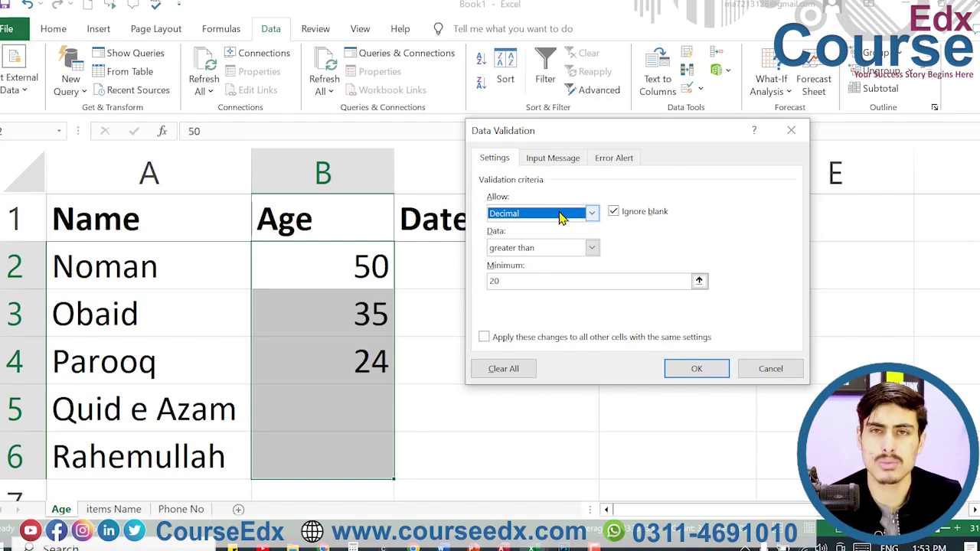
pyautogui.click(559, 217)
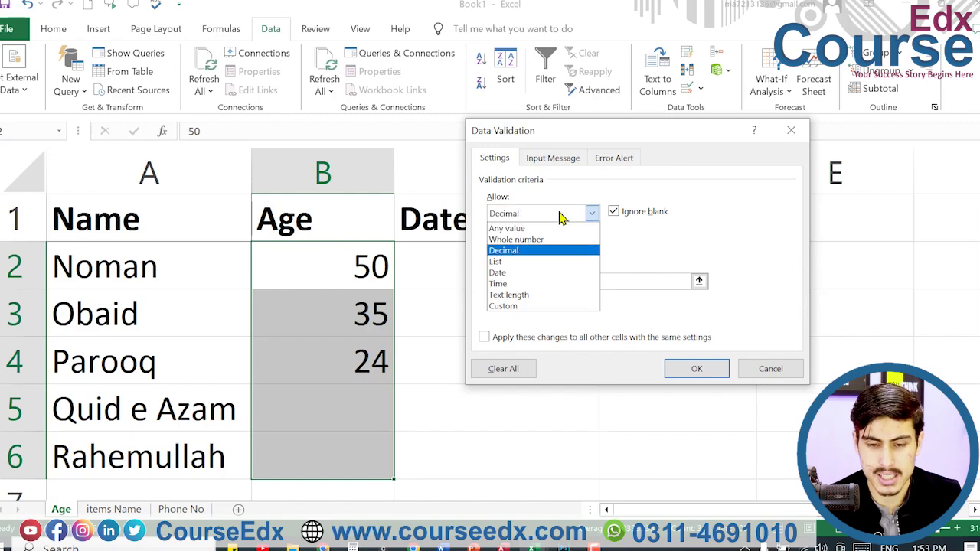
pyautogui.click(510, 261)
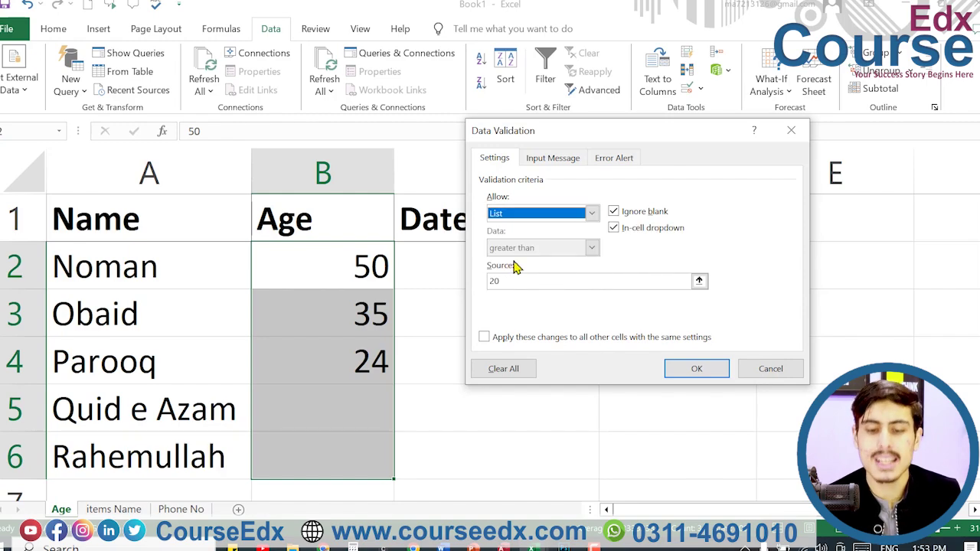
pyautogui.click(804, 132)
pyautogui.click(536, 292)
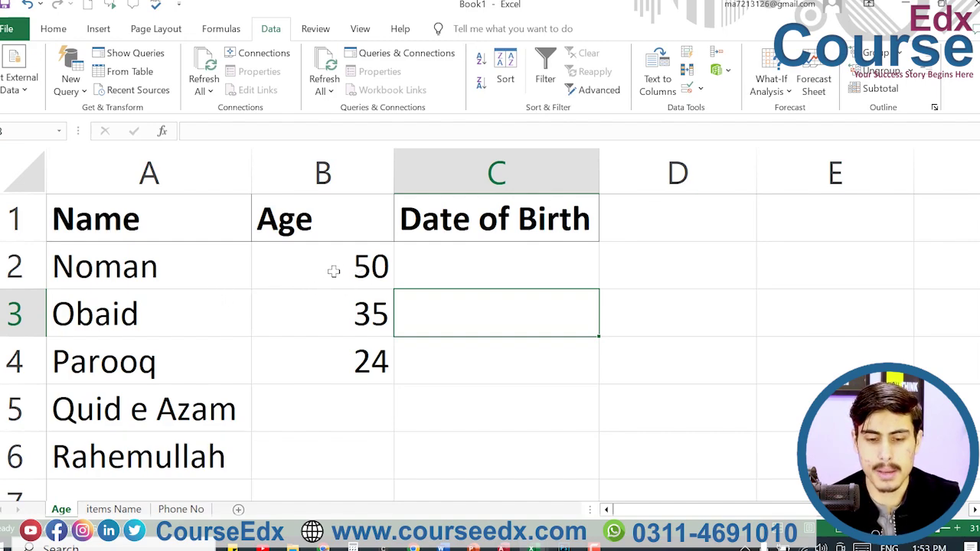
pyautogui.click(356, 268)
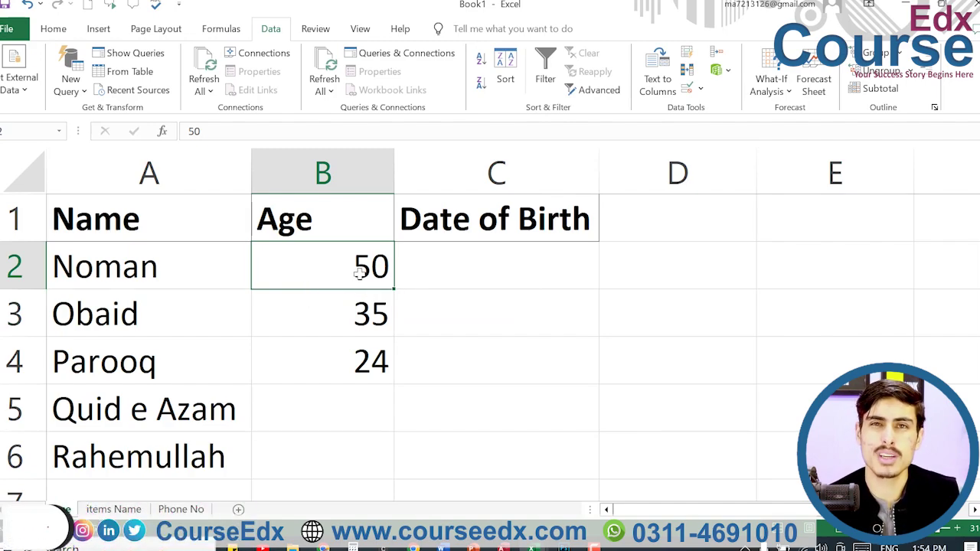
# - Create a helper list of ages from 20 to 25 in cells D2:D7 by filling the series down
pyautogui.click(725, 274)
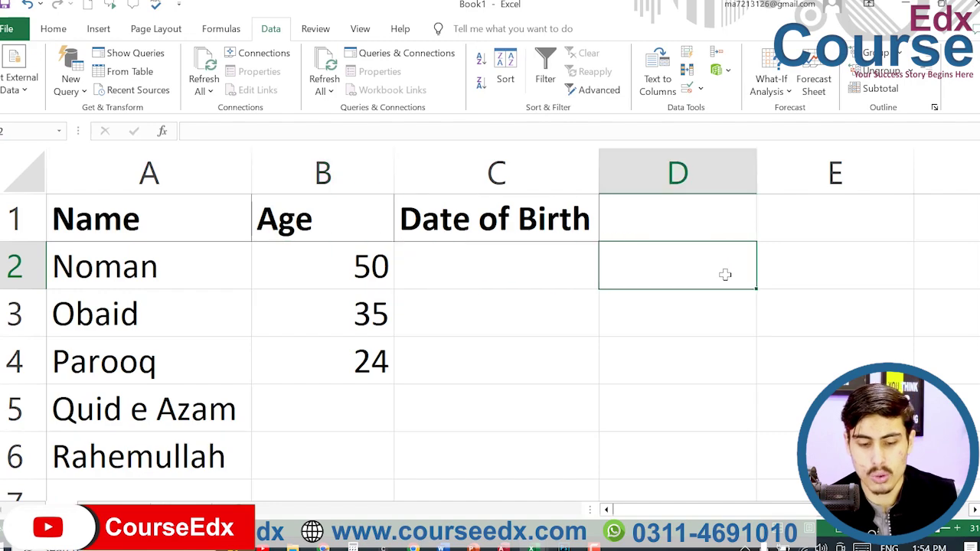
pyautogui.doubleClick(725, 274)
pyautogui.write('20')
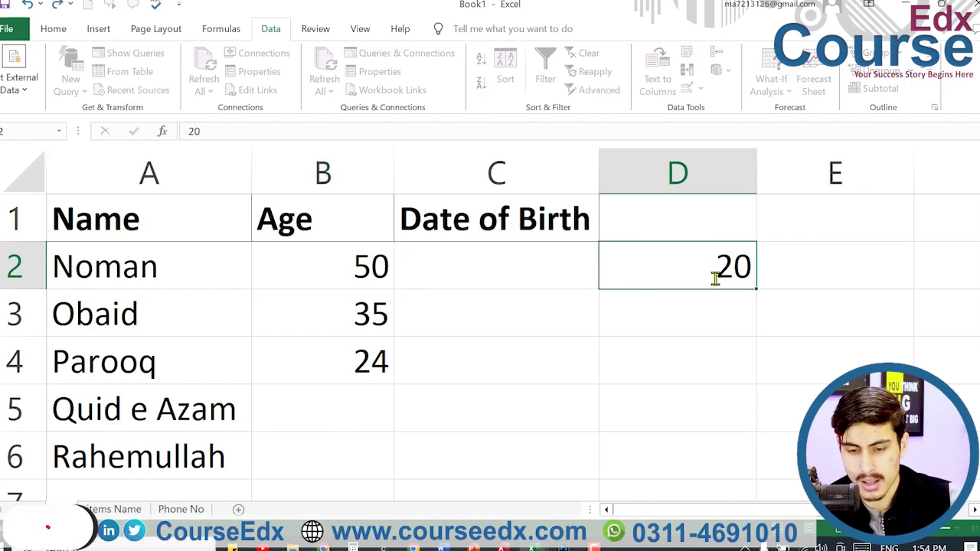
pyautogui.press('Return')
pyautogui.click(751, 283)
pyautogui.moveTo(755, 288); pyautogui.dragTo(733, 477)
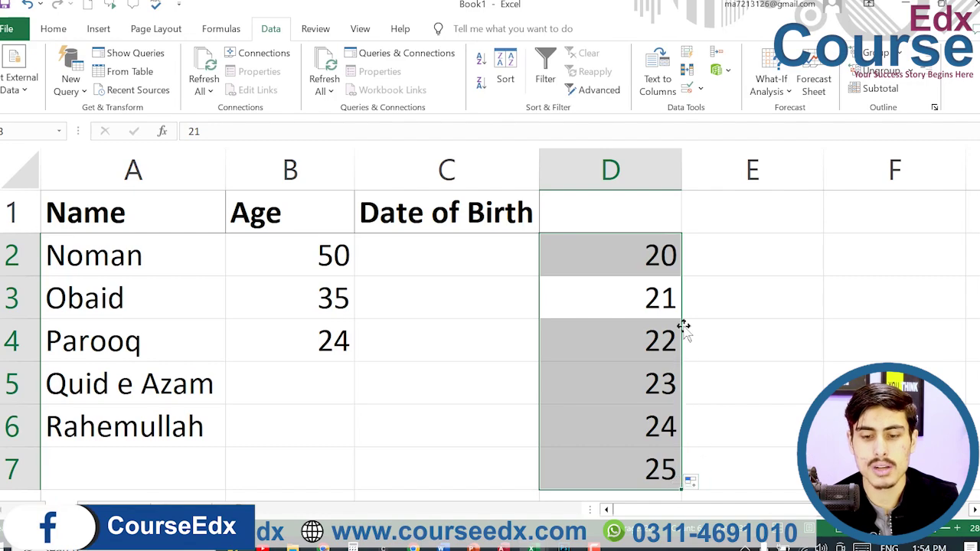
pyautogui.click(708, 238)
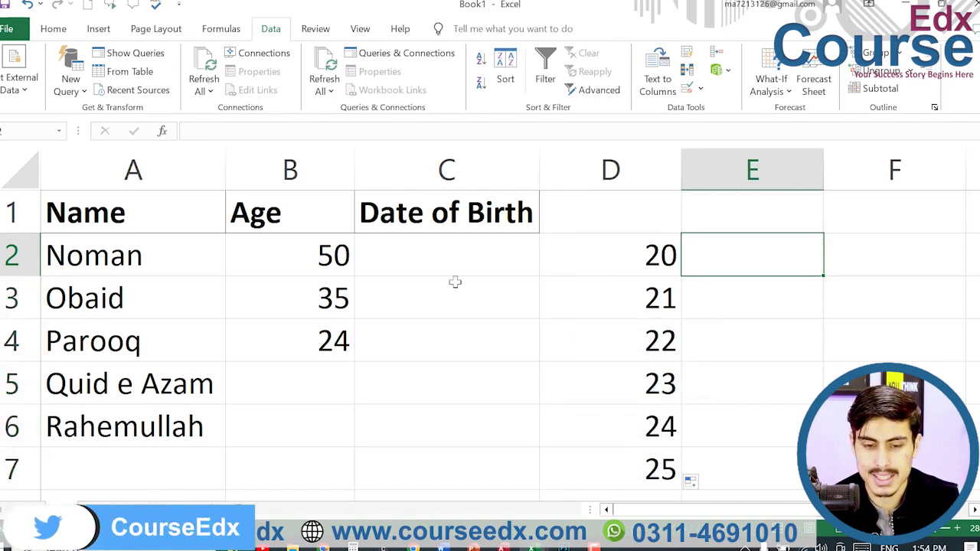
# - Switch the validation criteria for the Age cells B2:B6 to List
pyautogui.moveTo(314, 264); pyautogui.dragTo(311, 421)
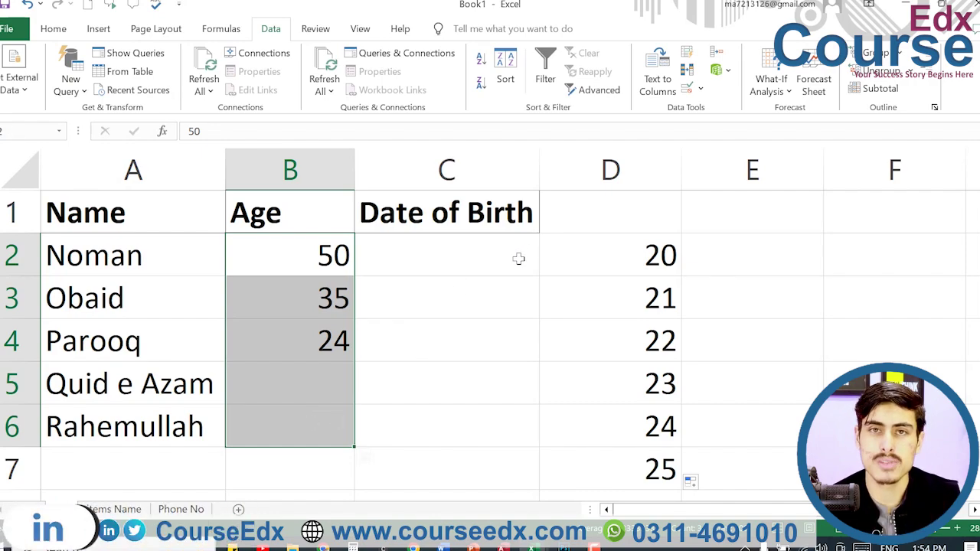
pyautogui.click(689, 89)
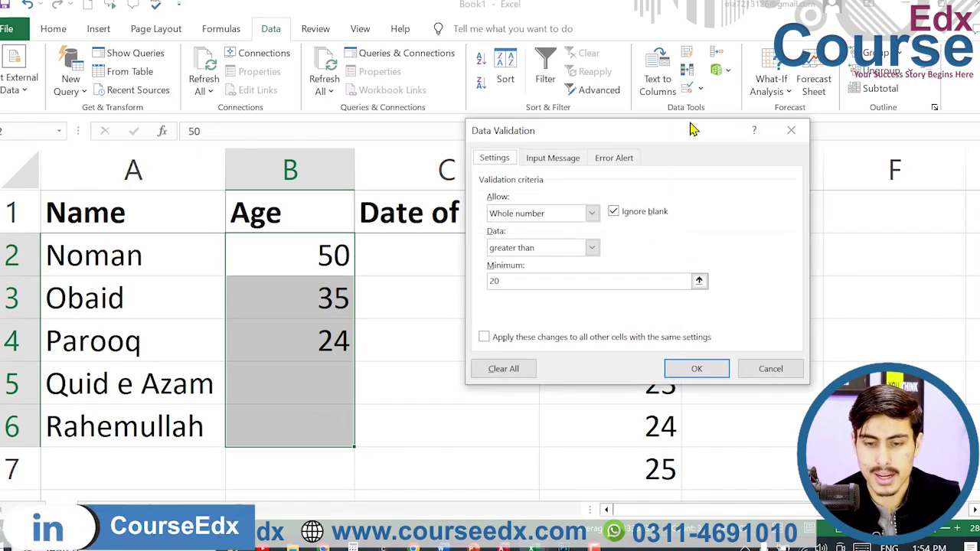
pyautogui.click(538, 247)
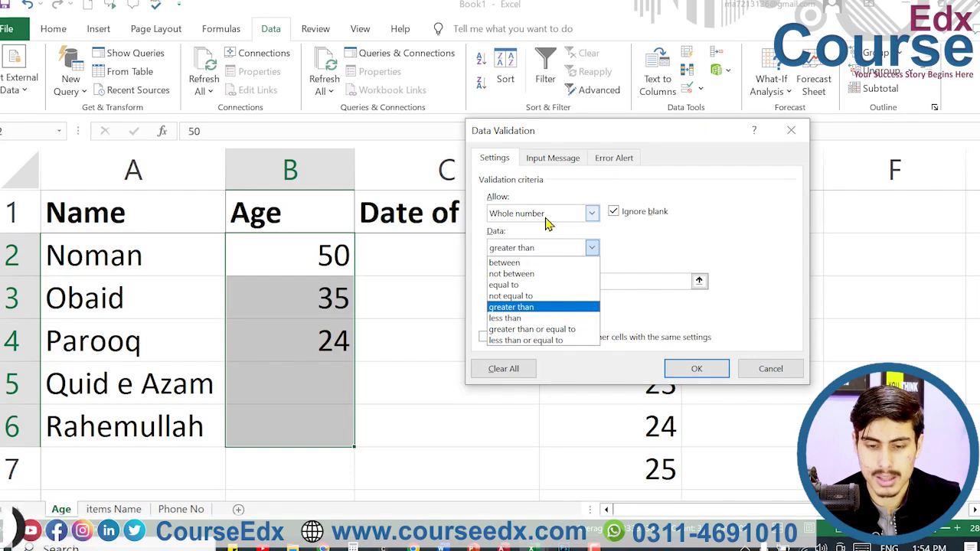
pyautogui.click(547, 216)
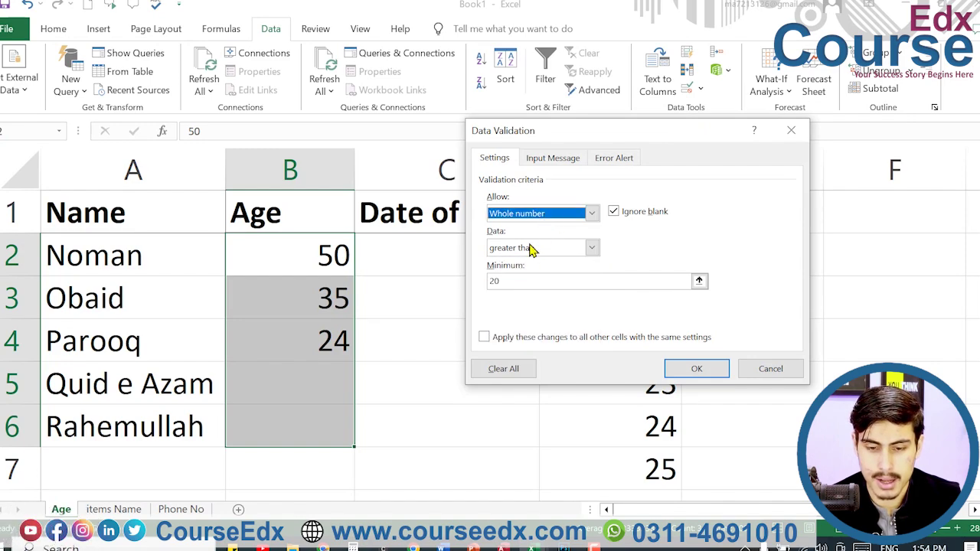
pyautogui.click(547, 216)
pyautogui.click(528, 256)
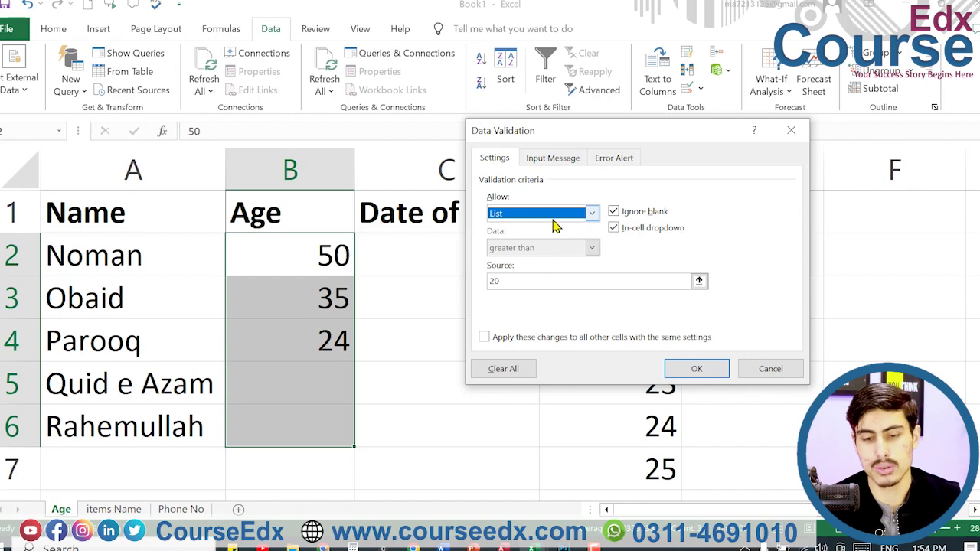
# - Replace the list source with the helper range =$D$2:$D$7 and apply the validation
pyautogui.click(571, 282)
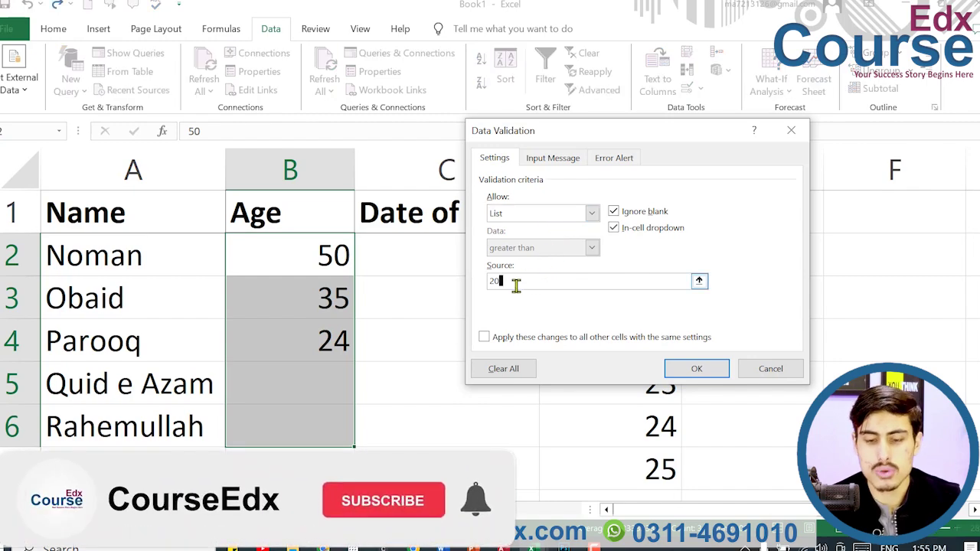
pyautogui.press('BackSpace')
pyautogui.press('BackSpace')
pyautogui.moveTo(660, 139); pyautogui.dragTo(513, 20)
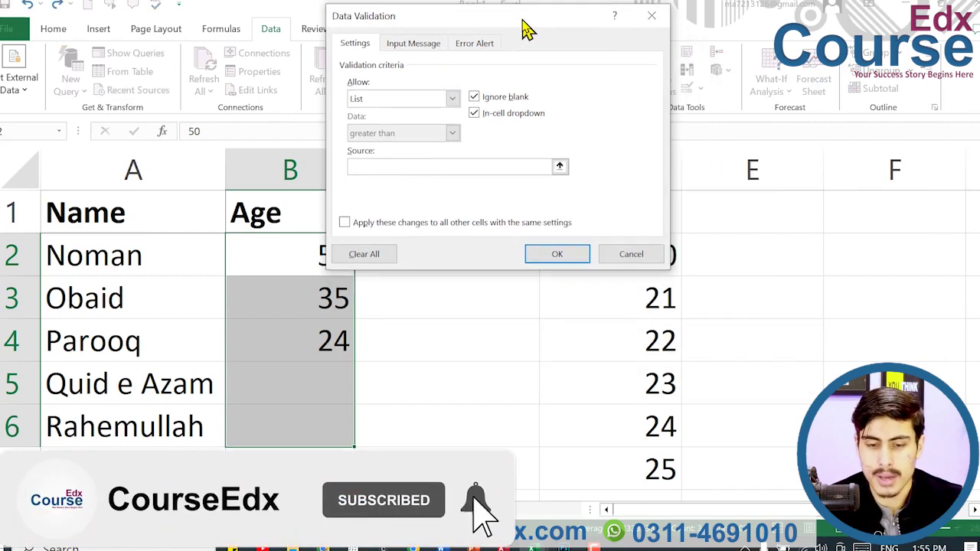
pyautogui.moveTo(573, 11); pyautogui.dragTo(460, 50)
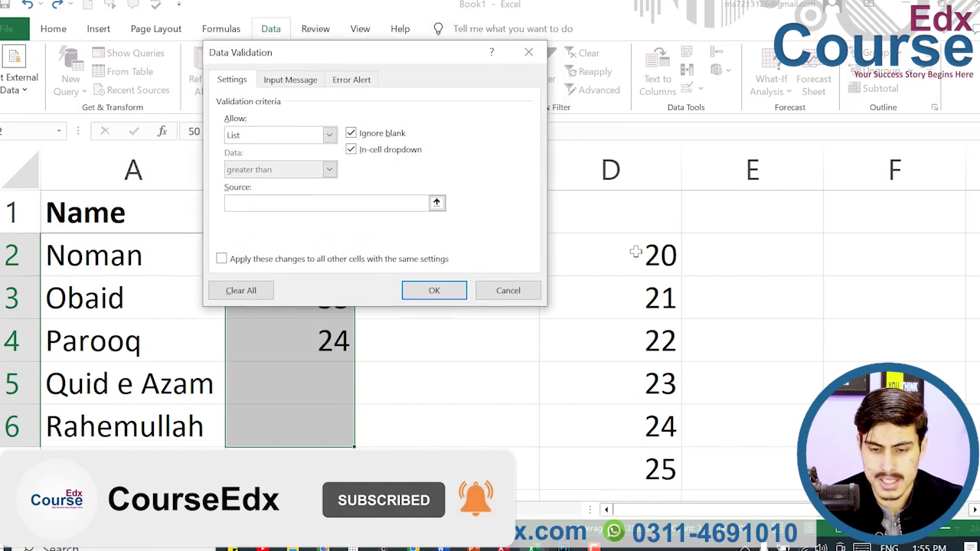
pyautogui.moveTo(627, 255); pyautogui.dragTo(623, 458)
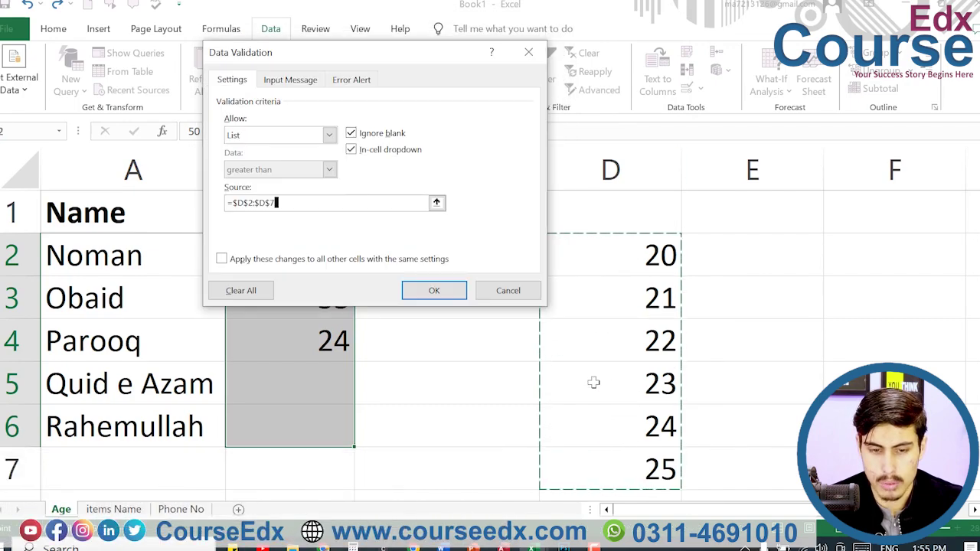
pyautogui.click(447, 297)
pyautogui.click(411, 271)
# - Choose ages from the in-cell dropdown lists: 21 in B2, 23 in B3 and 25 in B4
pyautogui.click(268, 252)
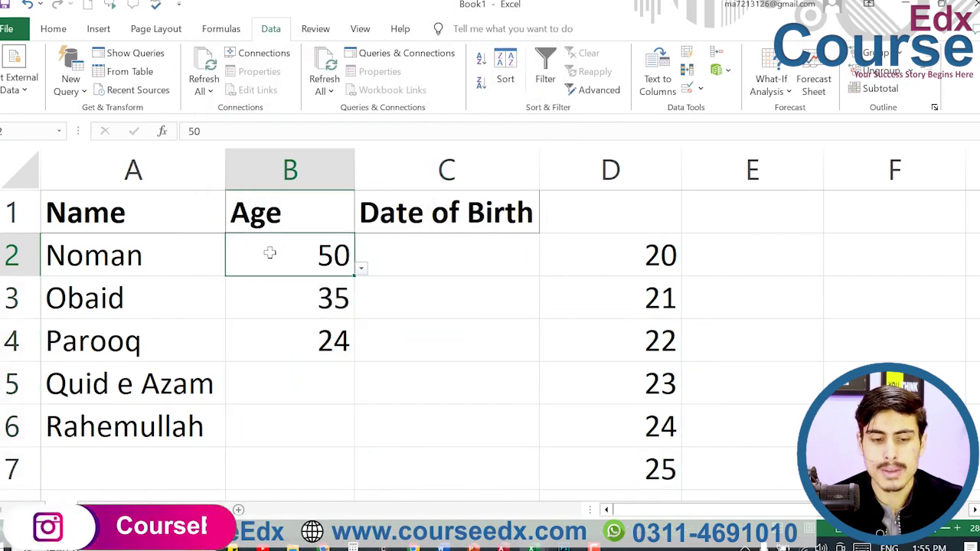
pyautogui.click(361, 271)
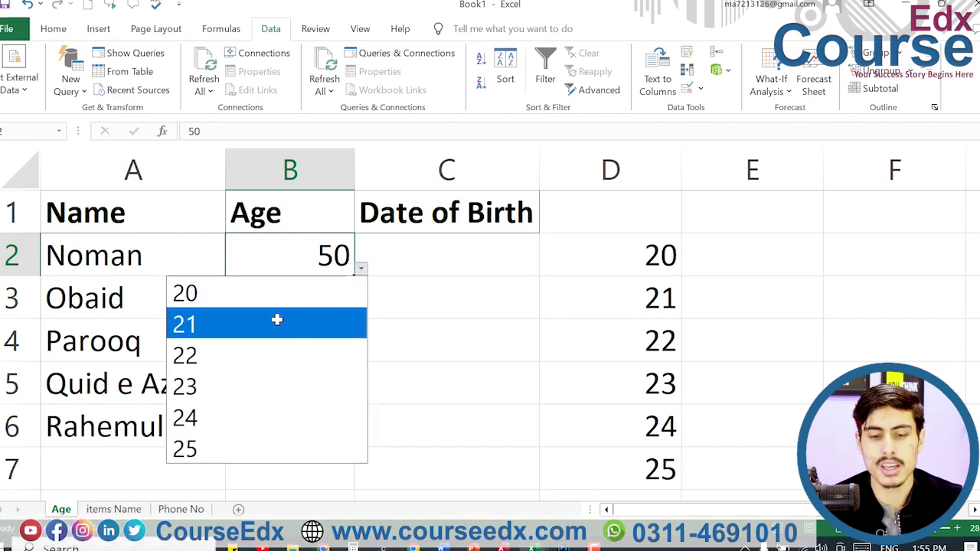
pyautogui.click(276, 320)
pyautogui.click(348, 294)
pyautogui.click(360, 312)
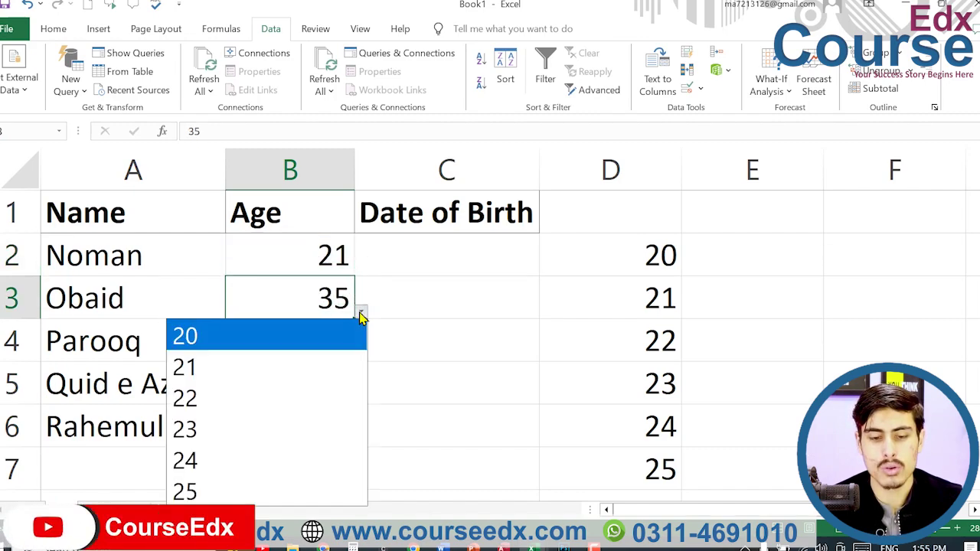
pyautogui.click(209, 430)
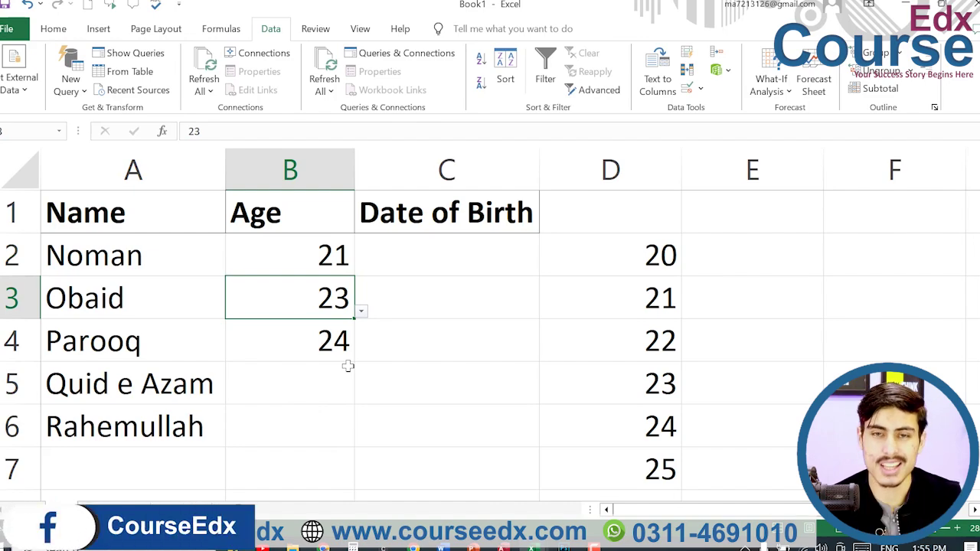
pyautogui.click(328, 338)
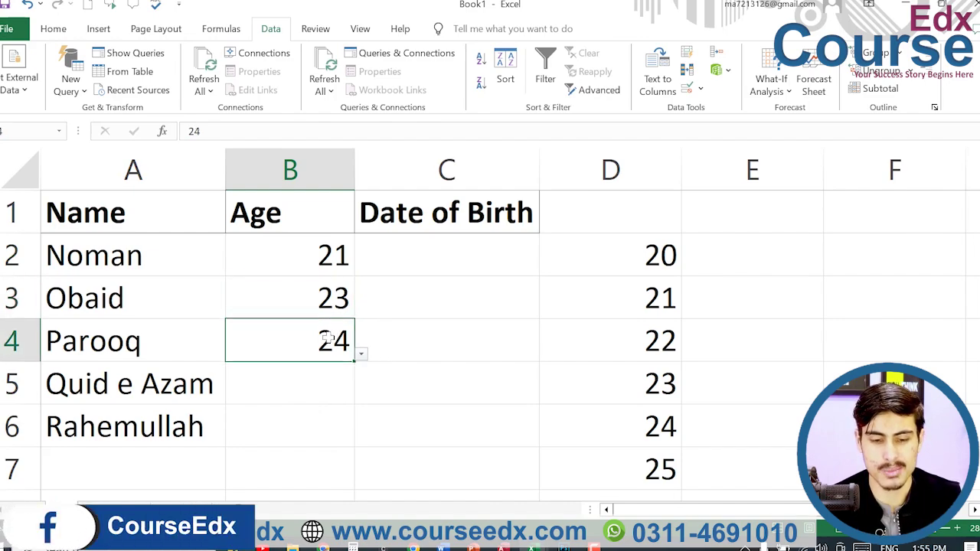
pyautogui.click(361, 356)
pyautogui.click(223, 307)
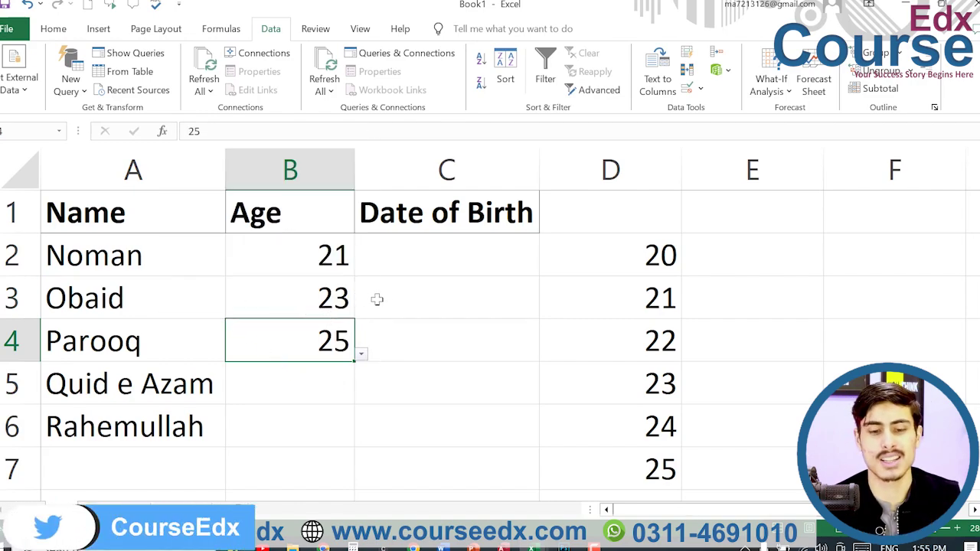
pyautogui.click(390, 263)
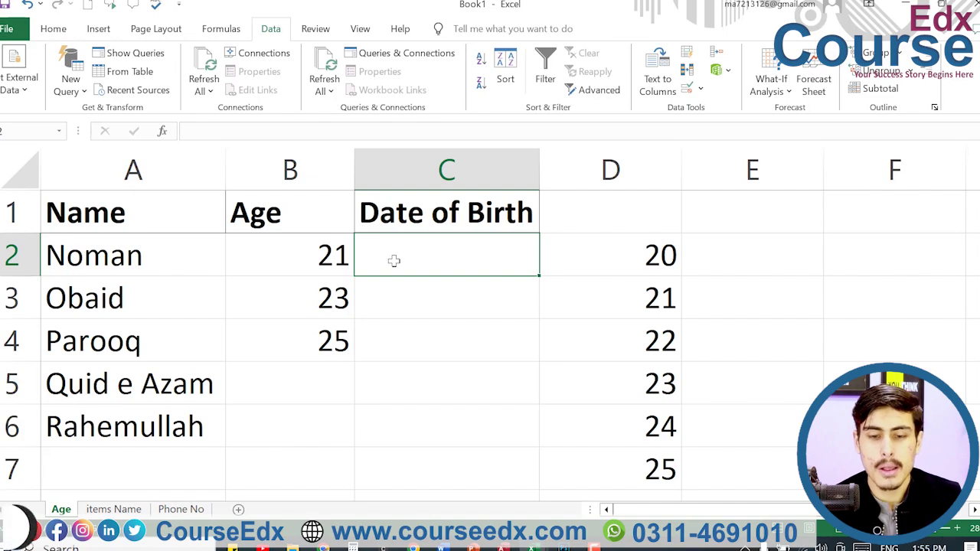
pyautogui.click(691, 89)
pyautogui.click(281, 136)
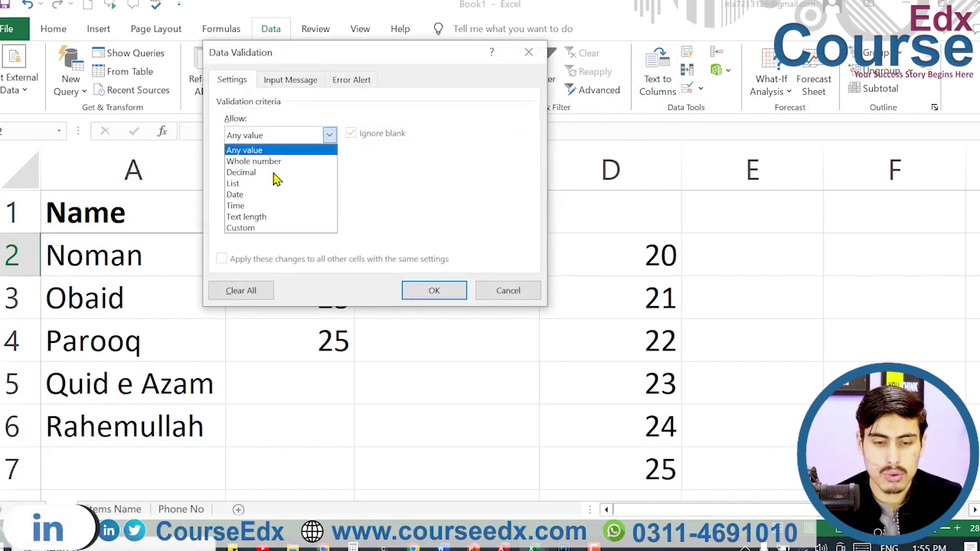
pyautogui.click(536, 58)
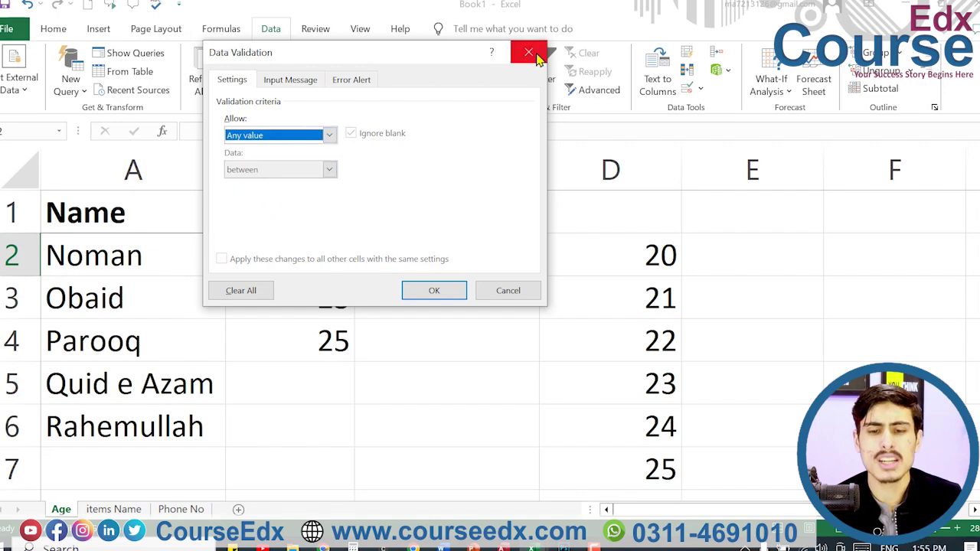
pyautogui.click(535, 54)
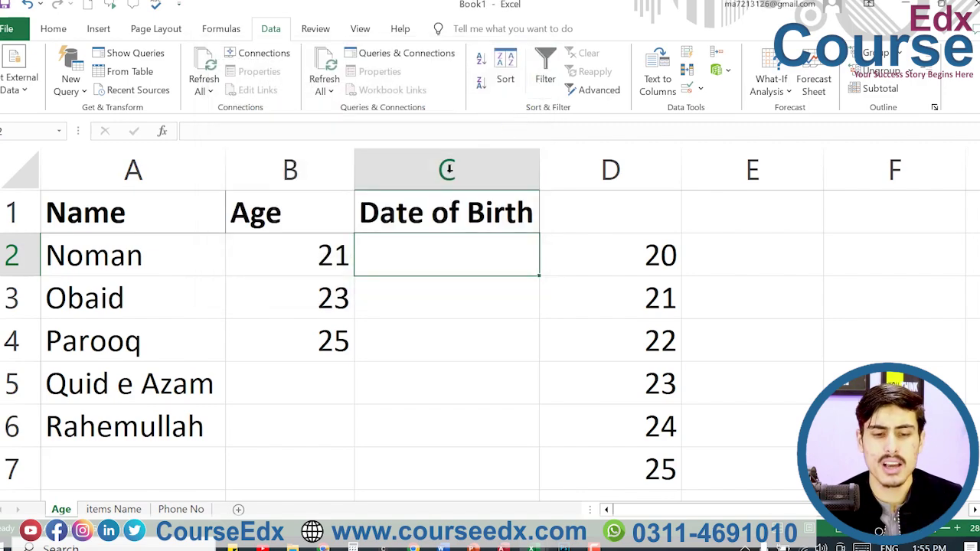
pyautogui.click(231, 273)
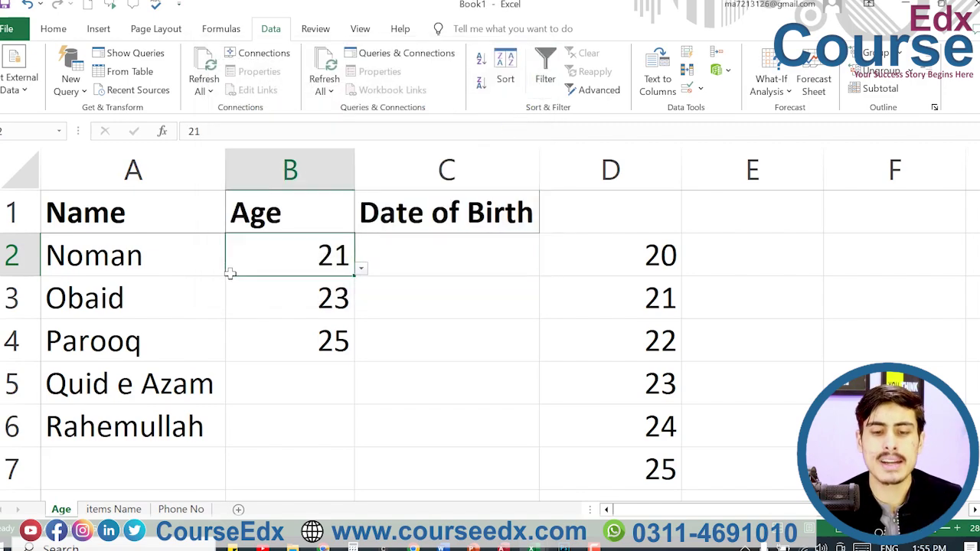
pyautogui.click(428, 262)
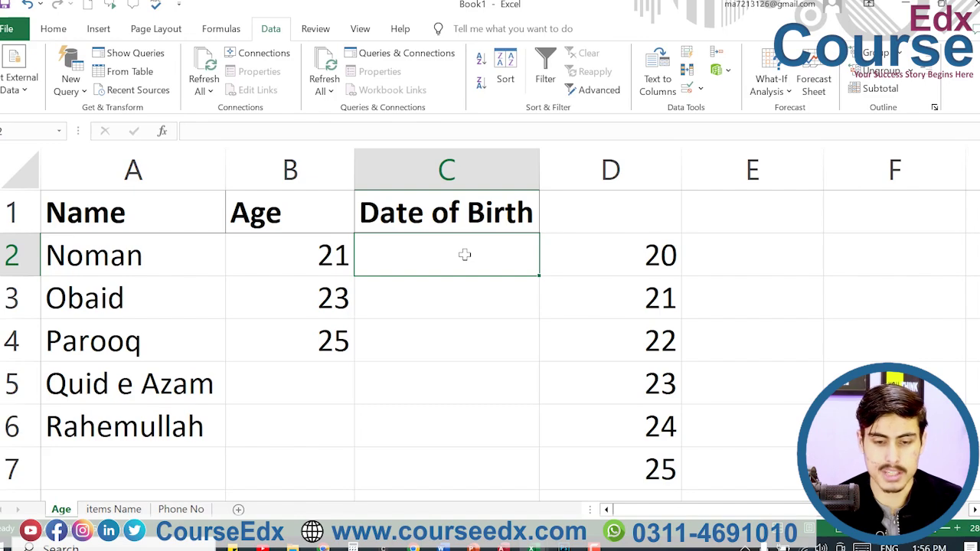
# - Start data validation on the Date of Birth cells C2:C6 and set the allowed type to Date
pyautogui.moveTo(465, 254); pyautogui.dragTo(449, 427)
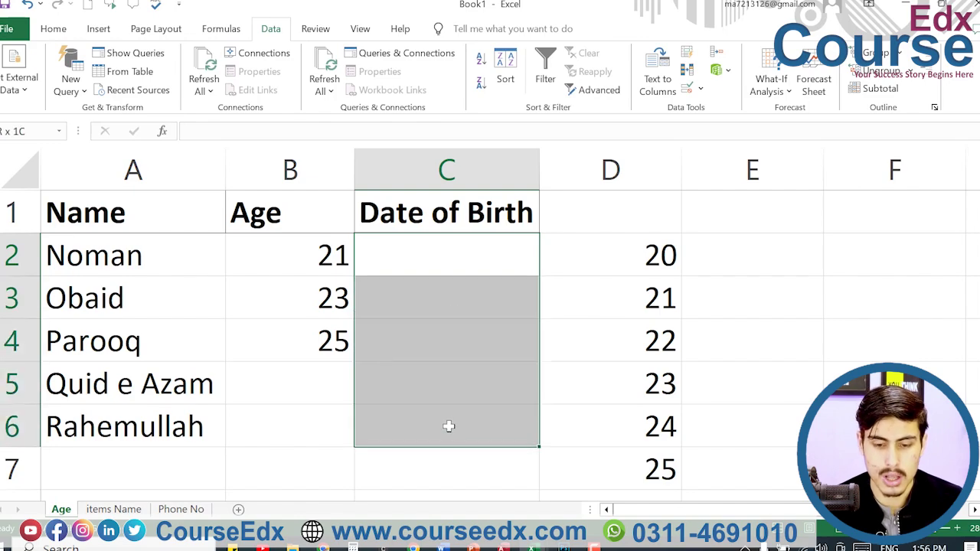
pyautogui.click(687, 88)
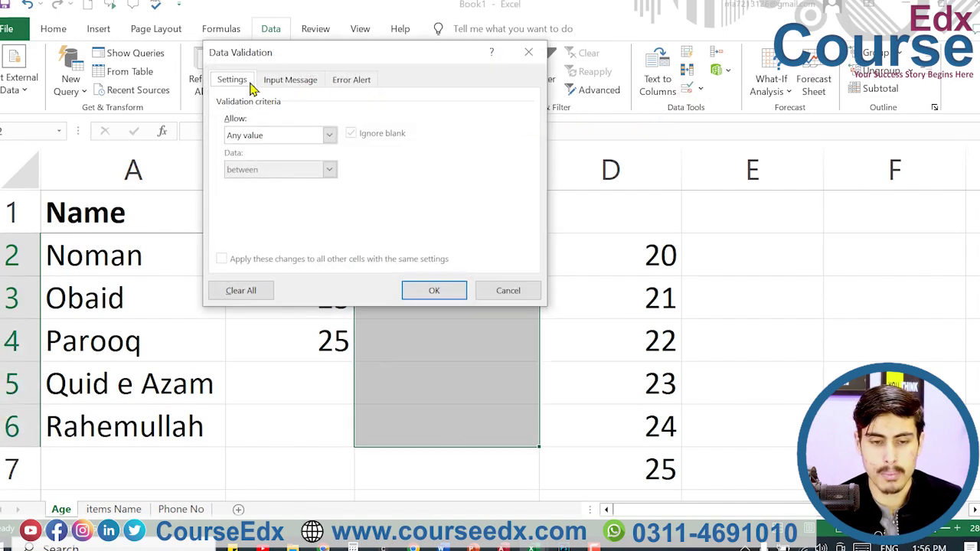
pyautogui.click(259, 135)
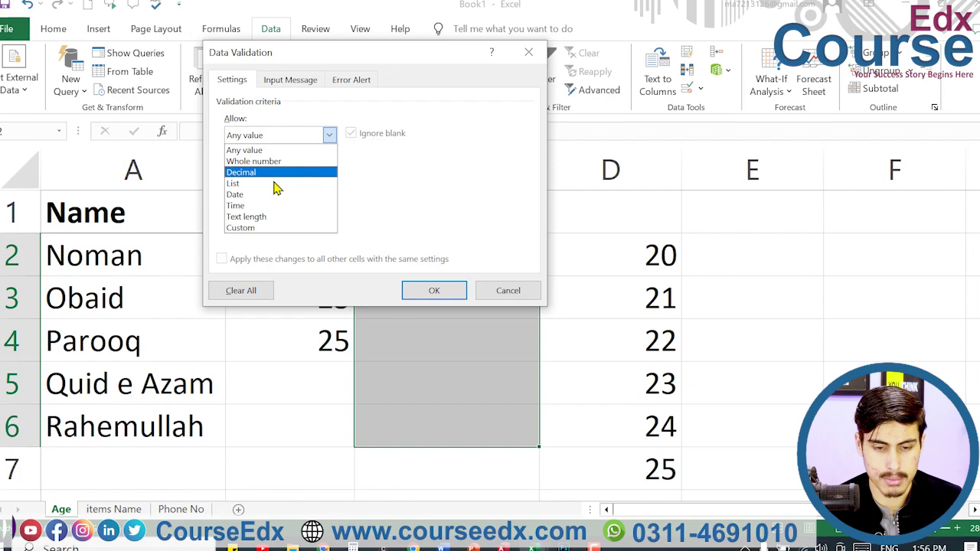
pyautogui.click(238, 194)
pyautogui.moveTo(396, 61); pyautogui.dragTo(518, 68)
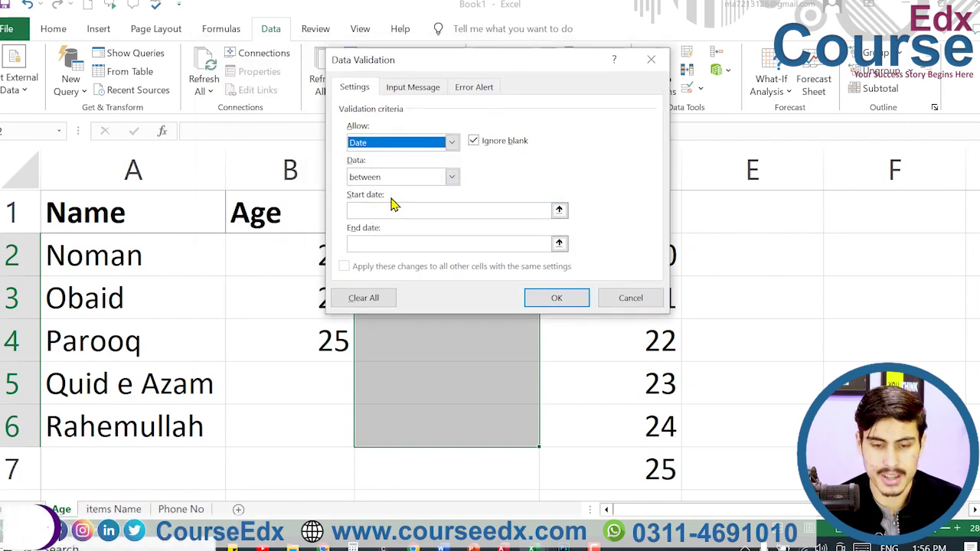
pyautogui.moveTo(505, 69); pyautogui.dragTo(604, 103)
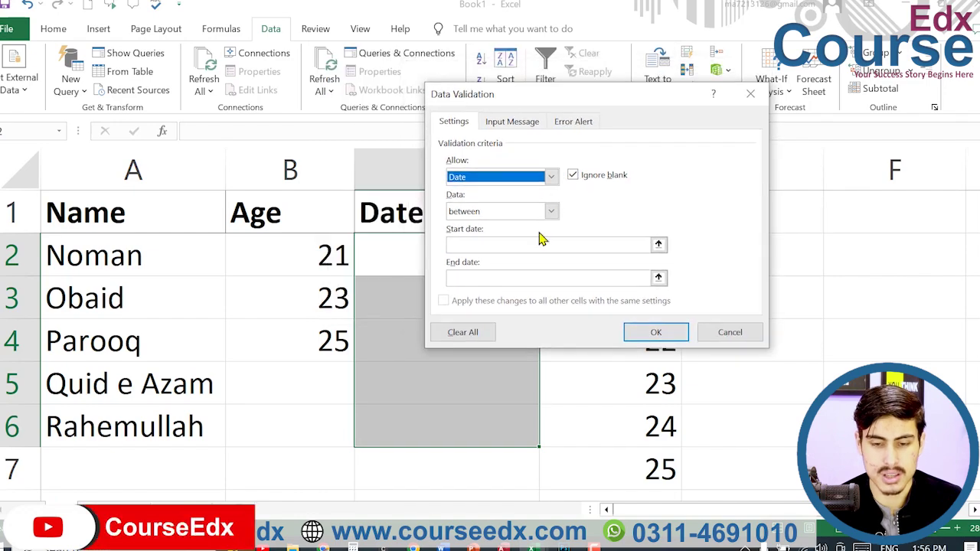
# - Limit the dates to between 1/1/2000 and 1/1/2005 and apply the validation
pyautogui.click(522, 240)
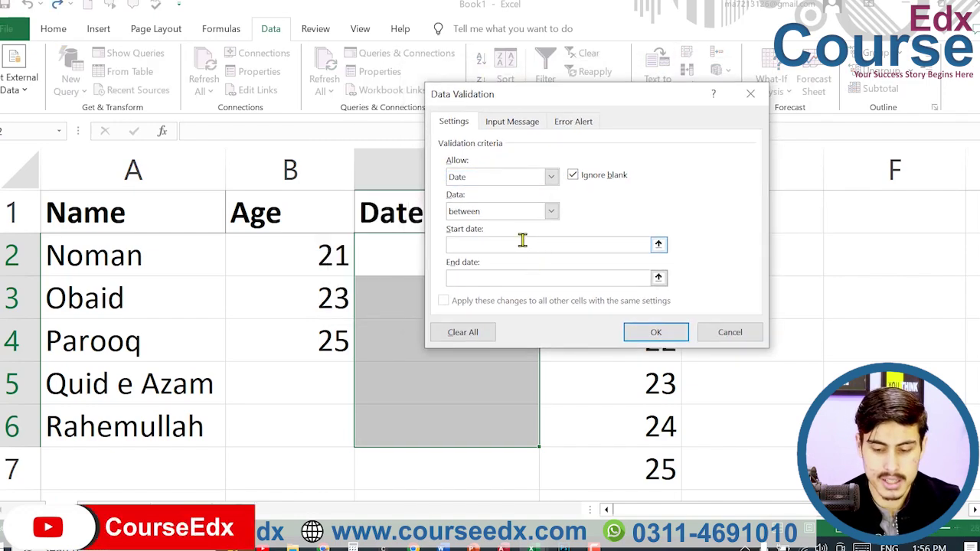
pyautogui.write('1/1/')
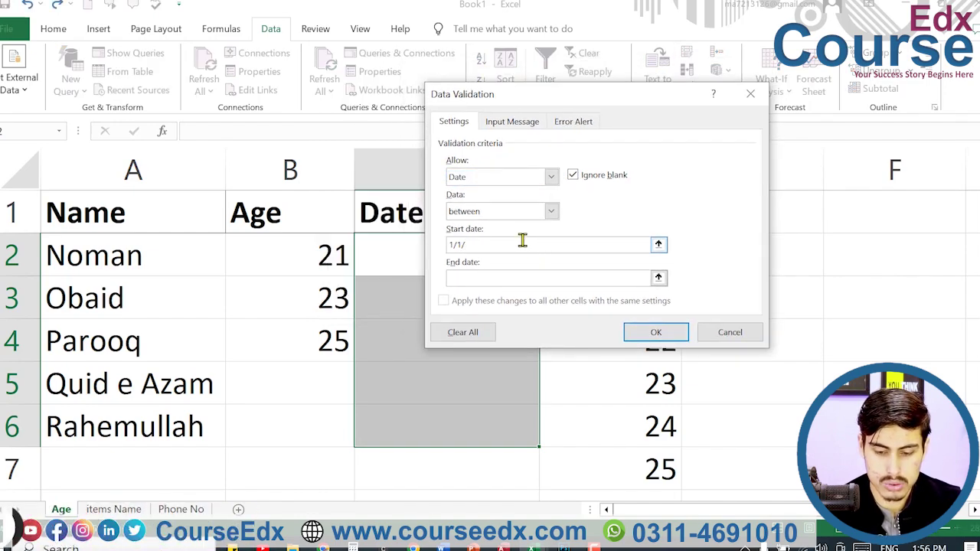
pyautogui.write('2000')
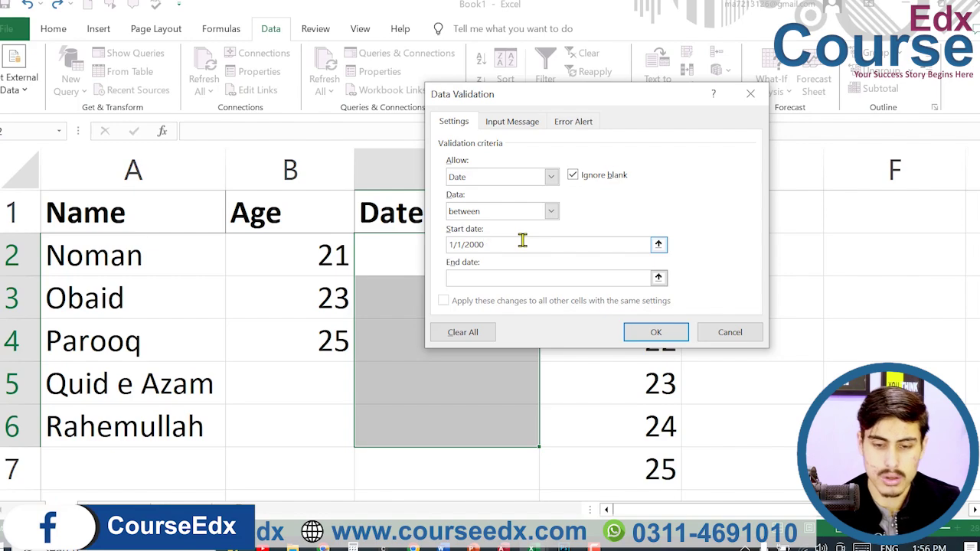
pyautogui.click(484, 282)
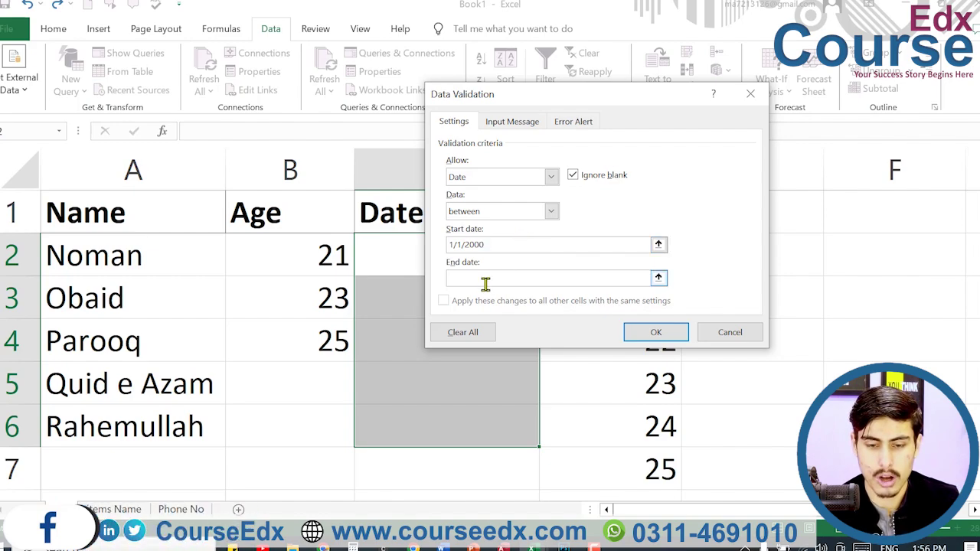
pyautogui.write('1/1/200')
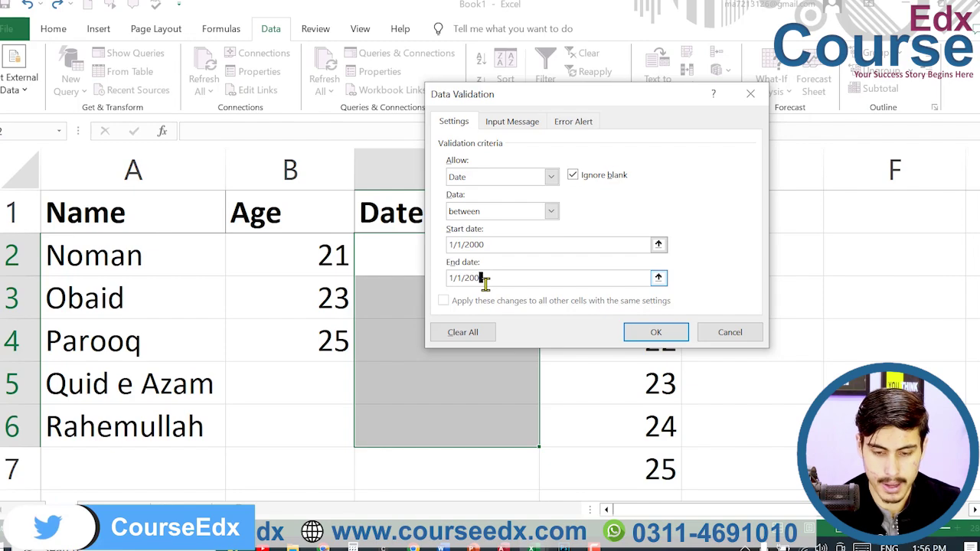
pyautogui.write('5')
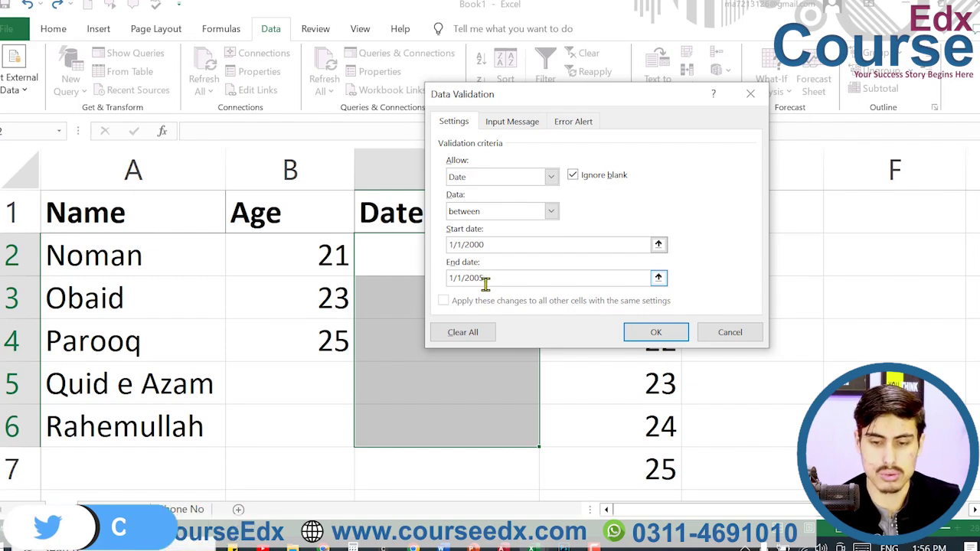
pyautogui.click(652, 331)
# - Enter dates of birth that fall within the allowed range in cells C2 and C3
pyautogui.click(476, 256)
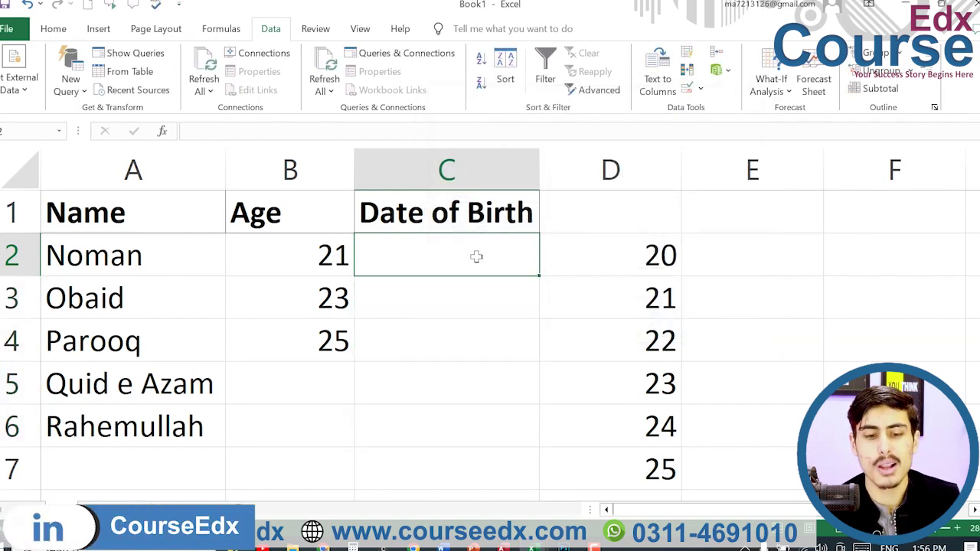
pyautogui.click(77, 268)
pyautogui.click(390, 266)
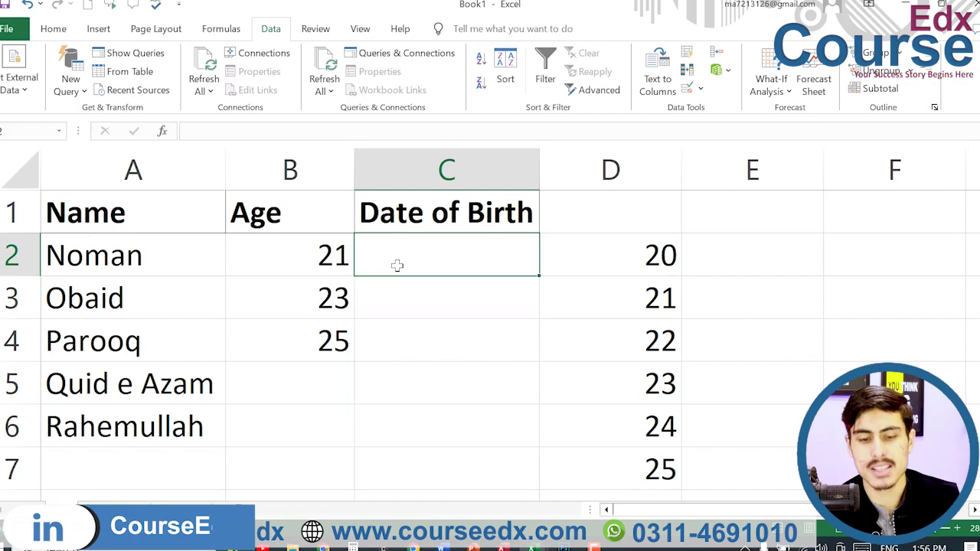
pyautogui.write('1/')
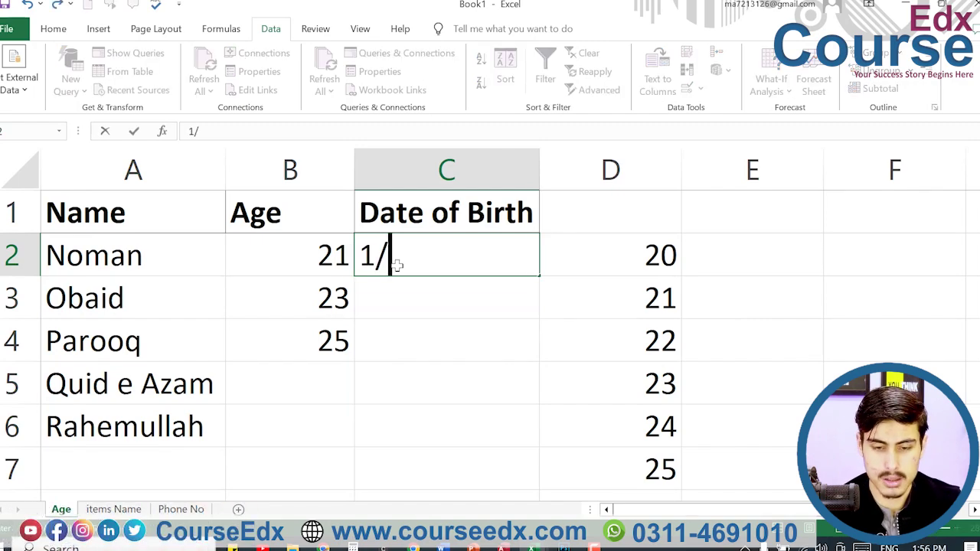
pyautogui.write('3/2004')
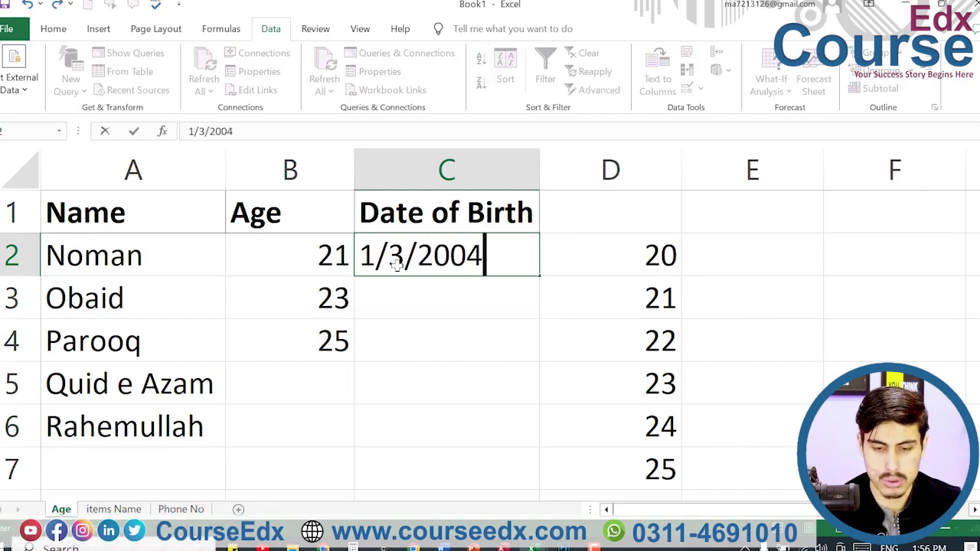
pyautogui.press('Return')
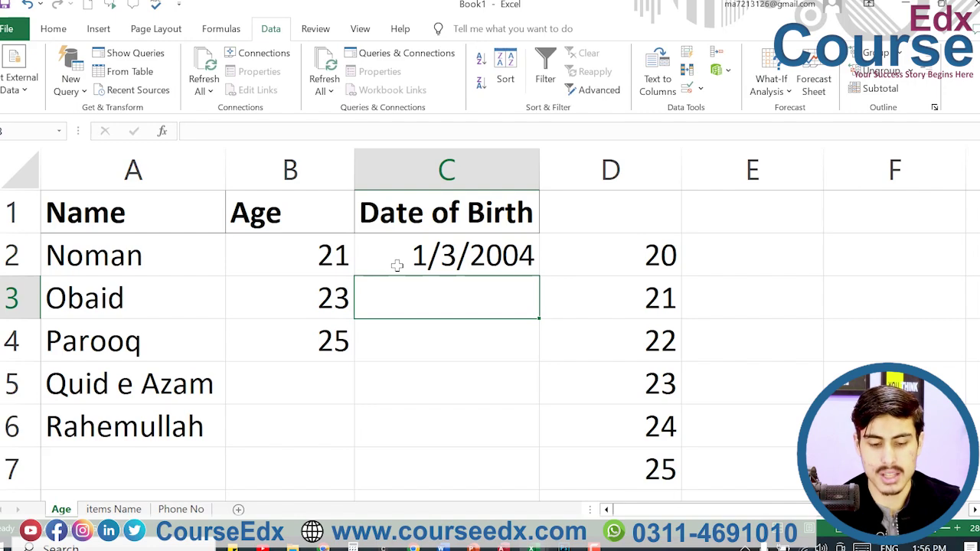
pyautogui.write('1//')
pyautogui.press('BackSpace')
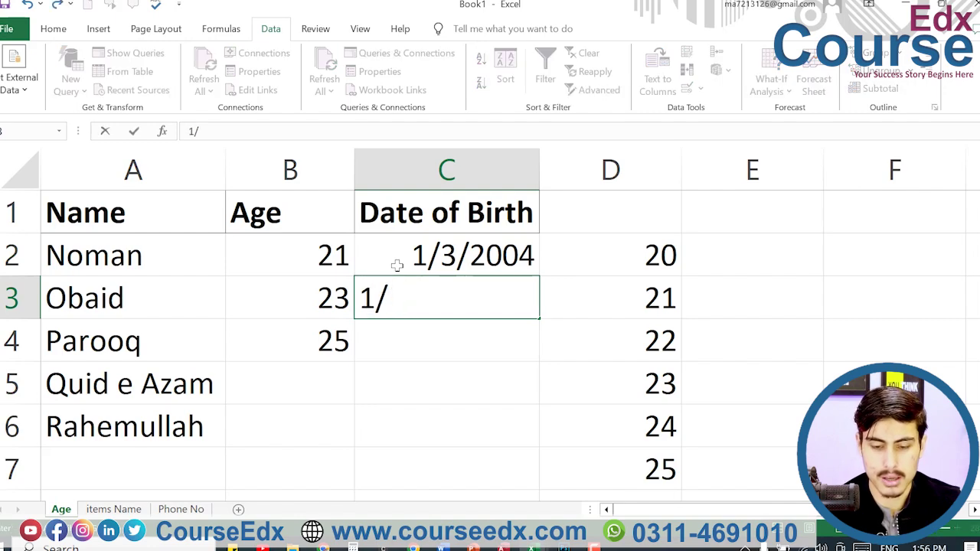
pyautogui.write('1/2005')
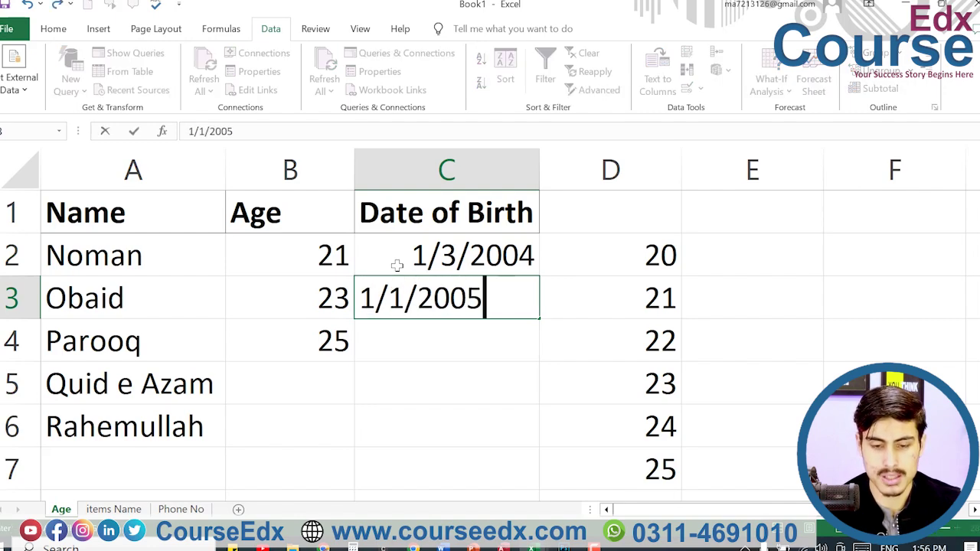
pyautogui.press('Return')
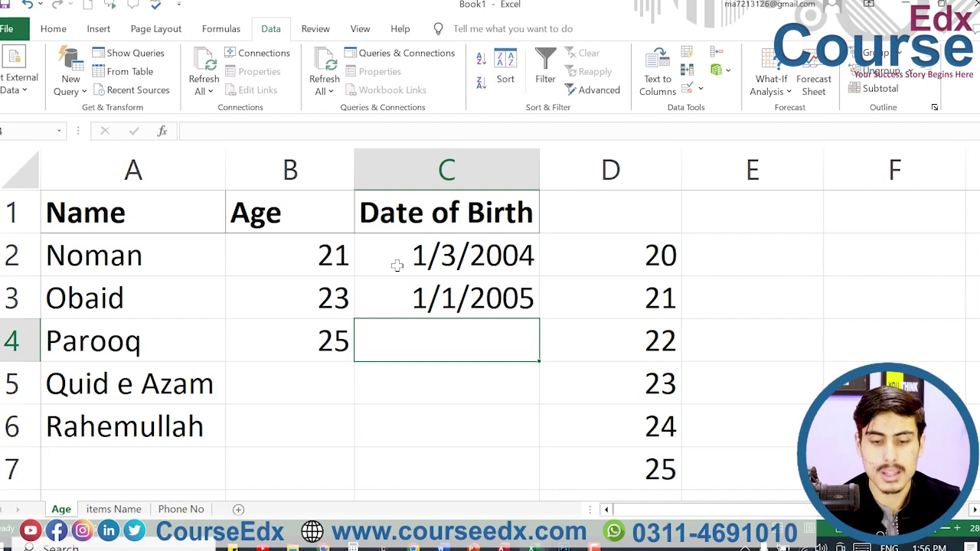
# - Try to enter a date of birth past the allowed end date in C4, and discard the entry
pyautogui.write('2')
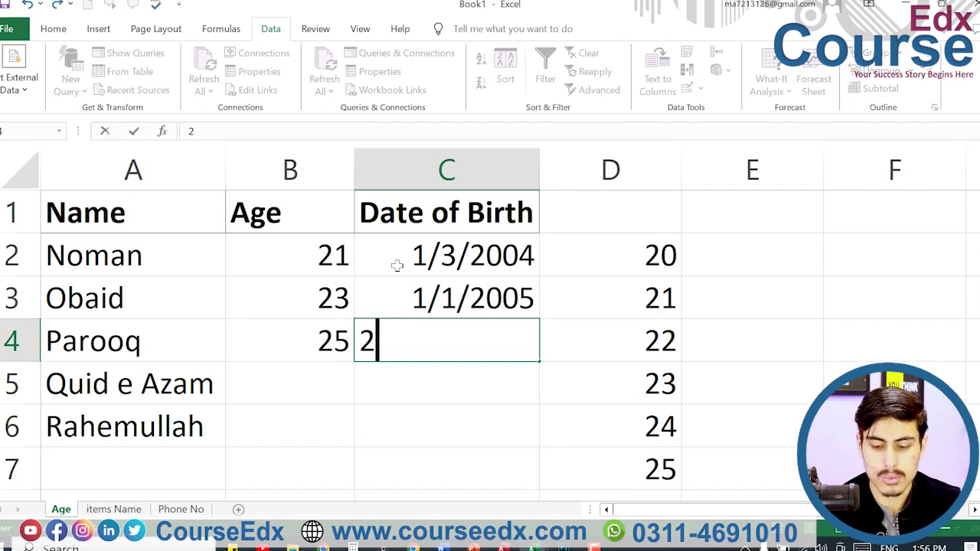
pyautogui.write('/1/2006')
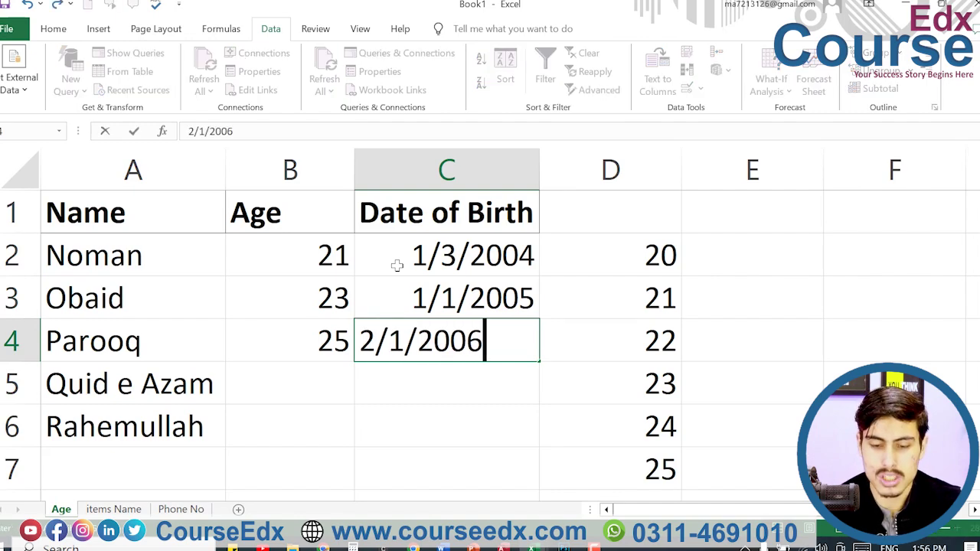
pyautogui.press('Return')
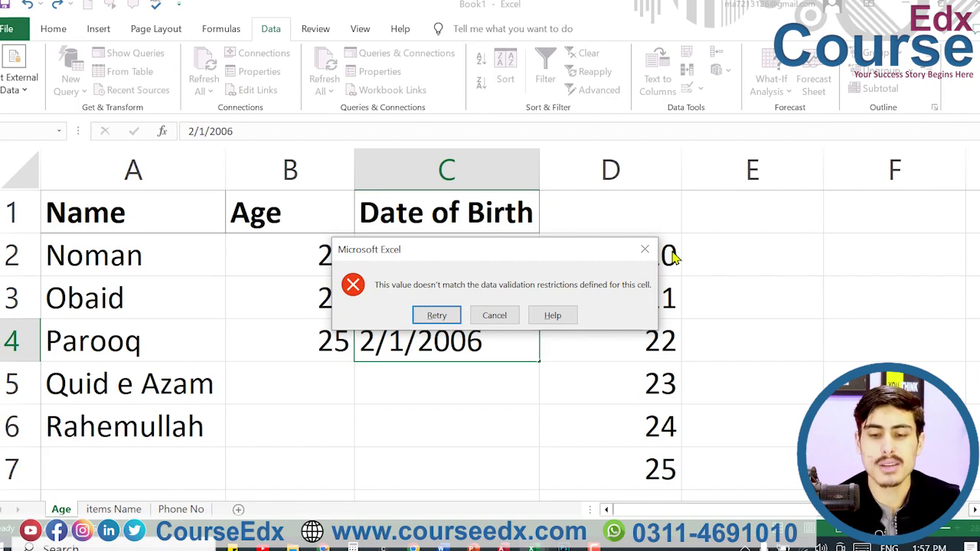
pyautogui.click(645, 249)
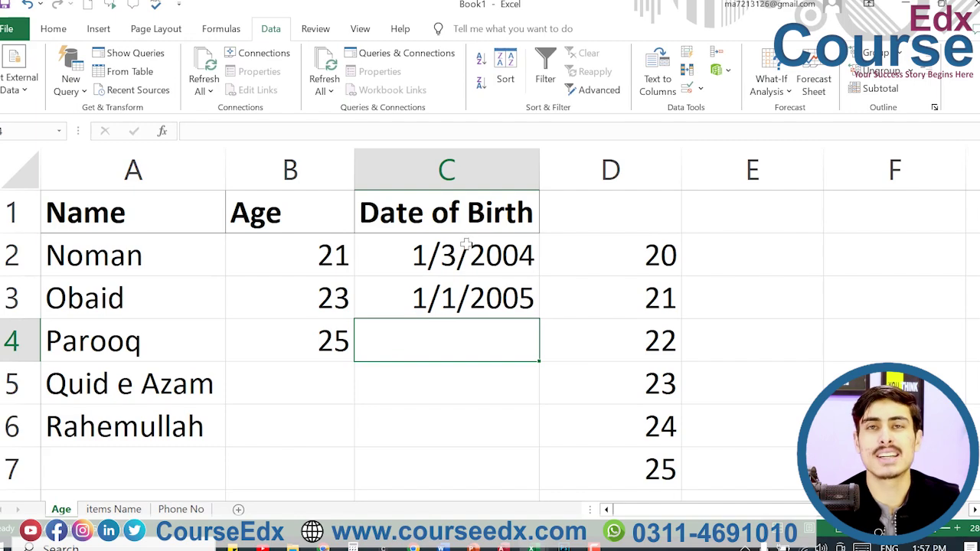
# - Review the allowed data types in the data validation settings of C4 and leave them without changes
pyautogui.click(687, 90)
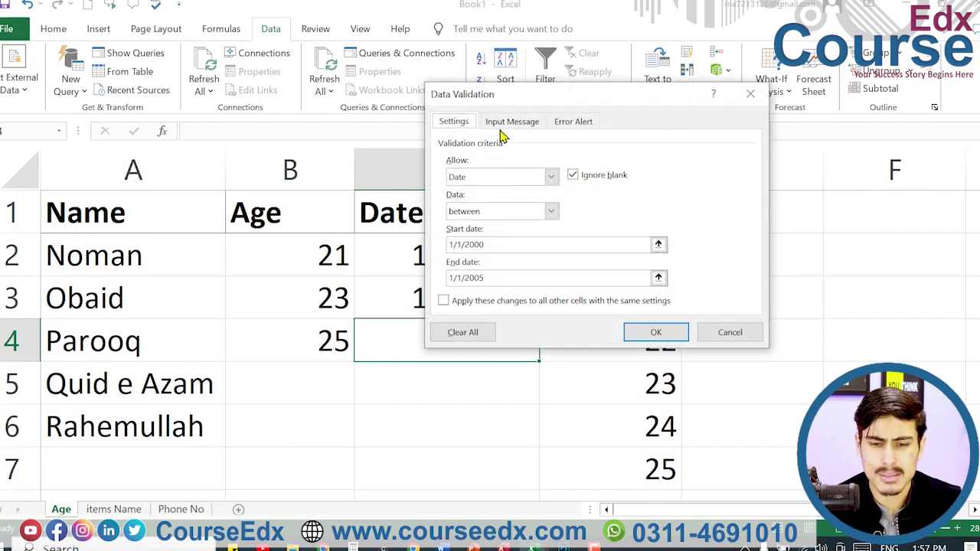
pyautogui.click(490, 179)
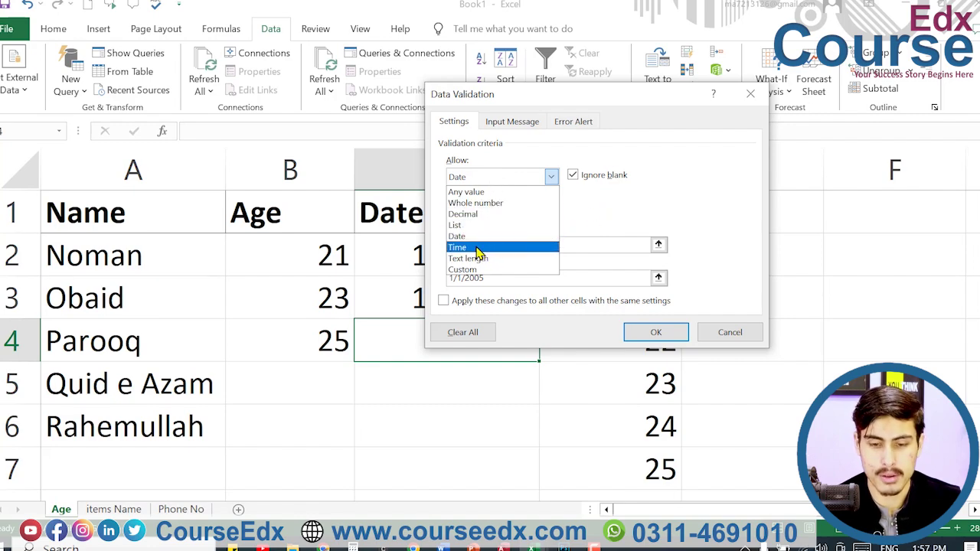
pyautogui.click(756, 96)
pyautogui.click(731, 334)
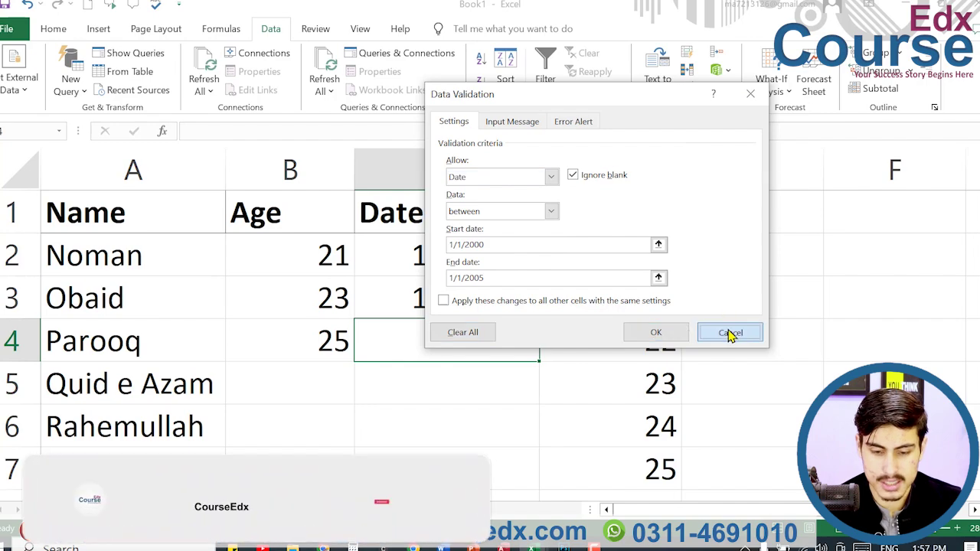
# - Switch to the open workbook "Calculation of Time has been done in this workbook"
pyautogui.click(533, 548)
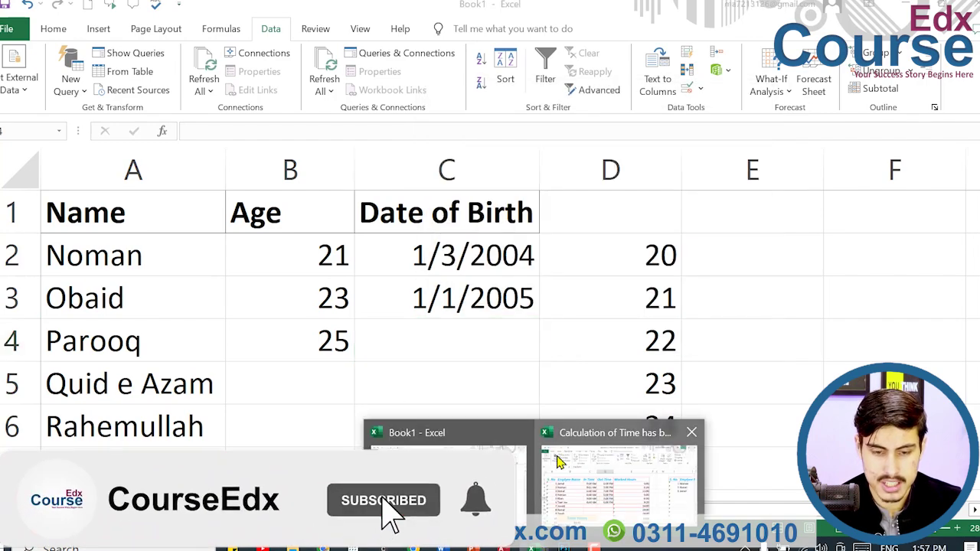
pyautogui.click(558, 461)
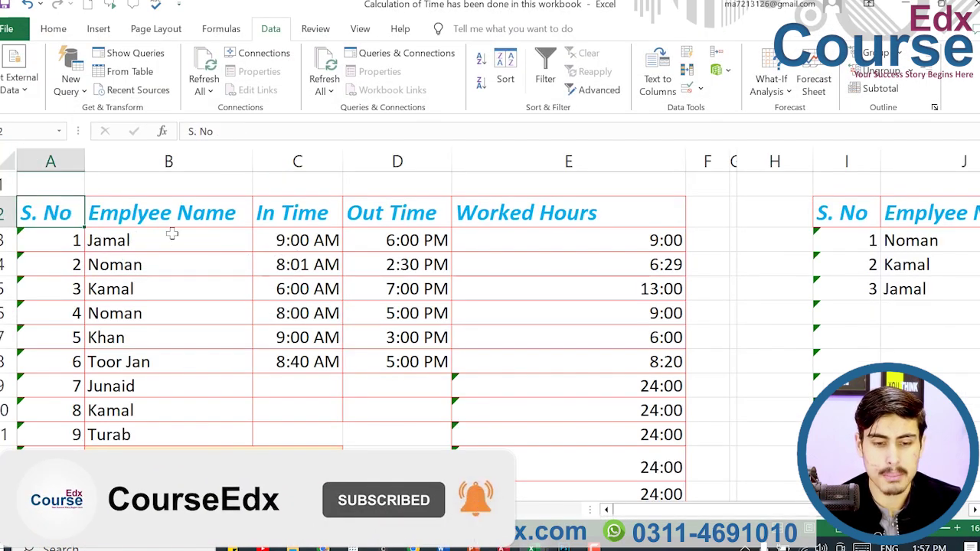
# - Examine the In Time, Out Time and Worked Hours cells of the first two employees in rows 3 and 4
pyautogui.click(285, 235)
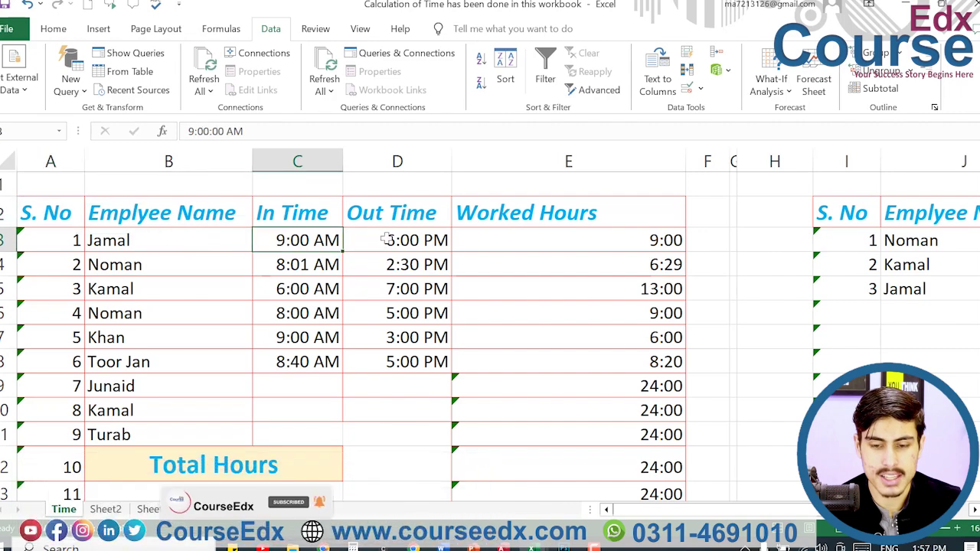
pyautogui.press('Right')
pyautogui.press('Left')
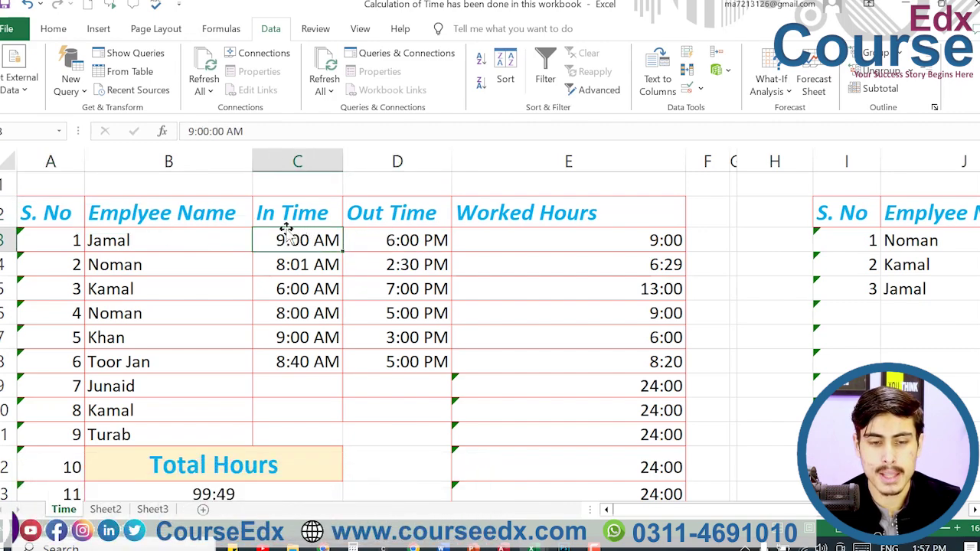
pyautogui.click(407, 250)
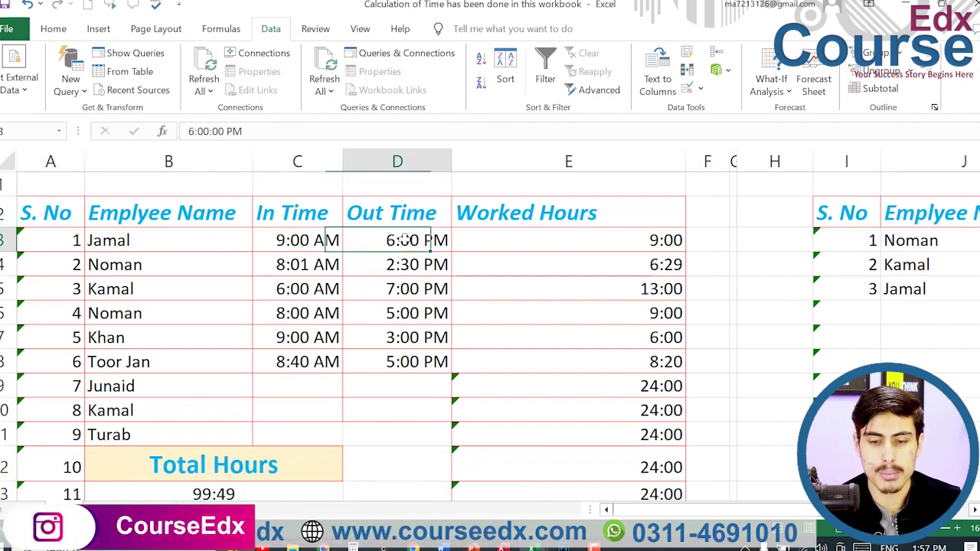
pyautogui.click(570, 245)
pyautogui.click(297, 265)
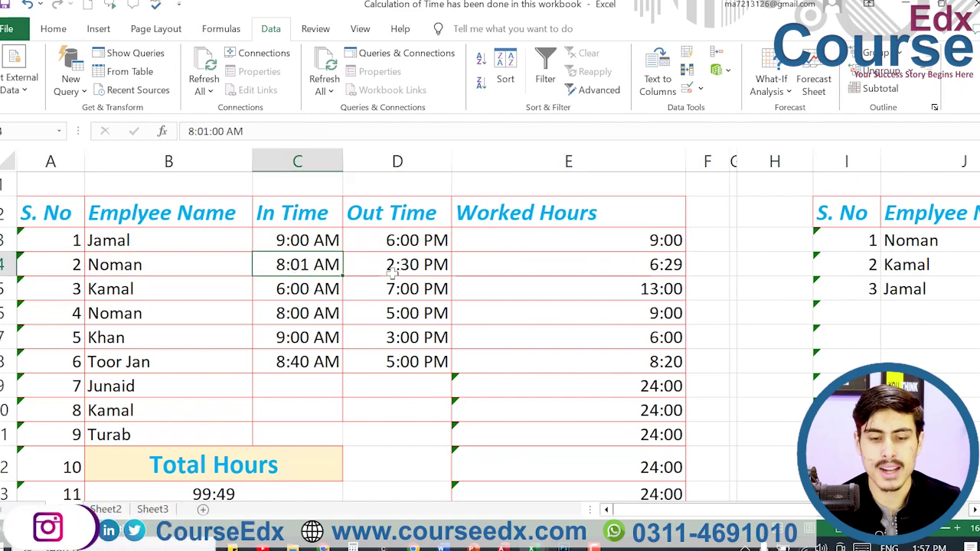
pyautogui.click(429, 264)
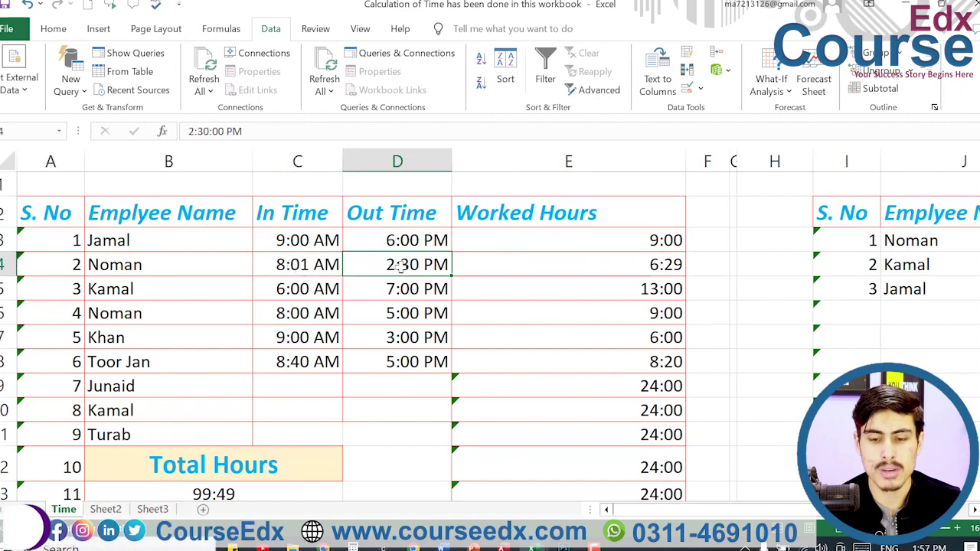
pyautogui.click(602, 269)
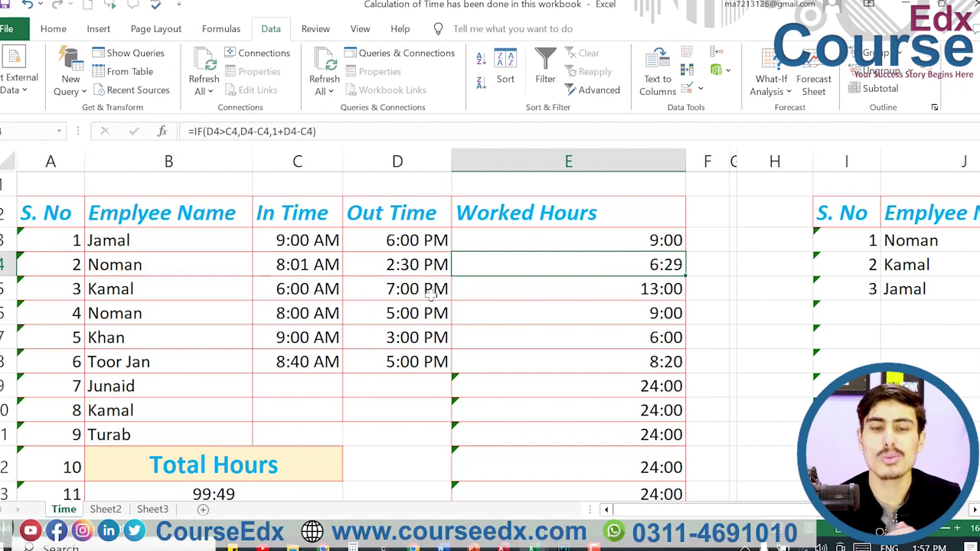
# - Apply data validation to the In Time cells C3:C11, allowing only times between 8:00 and 9 o'clock
pyautogui.moveTo(311, 239); pyautogui.dragTo(297, 433)
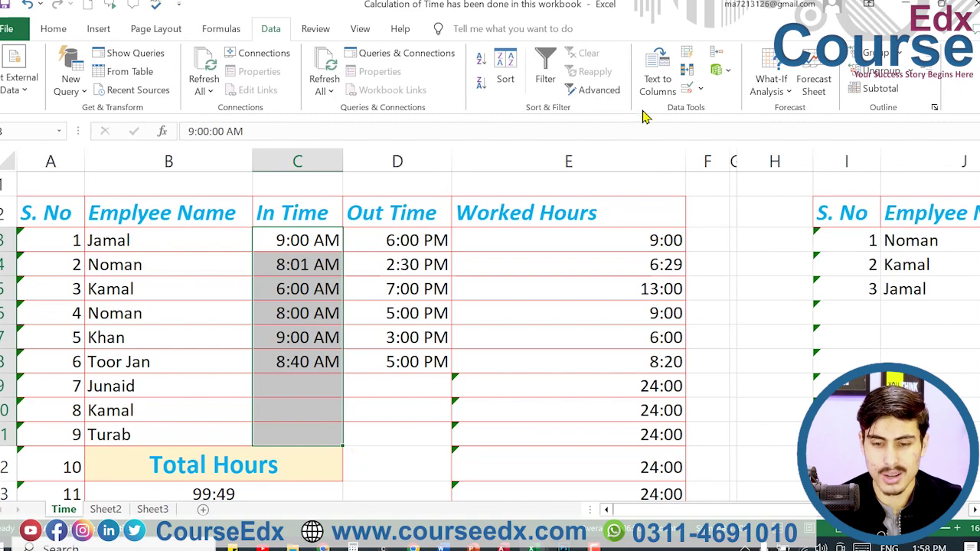
pyautogui.click(657, 83)
pyautogui.click(804, 48)
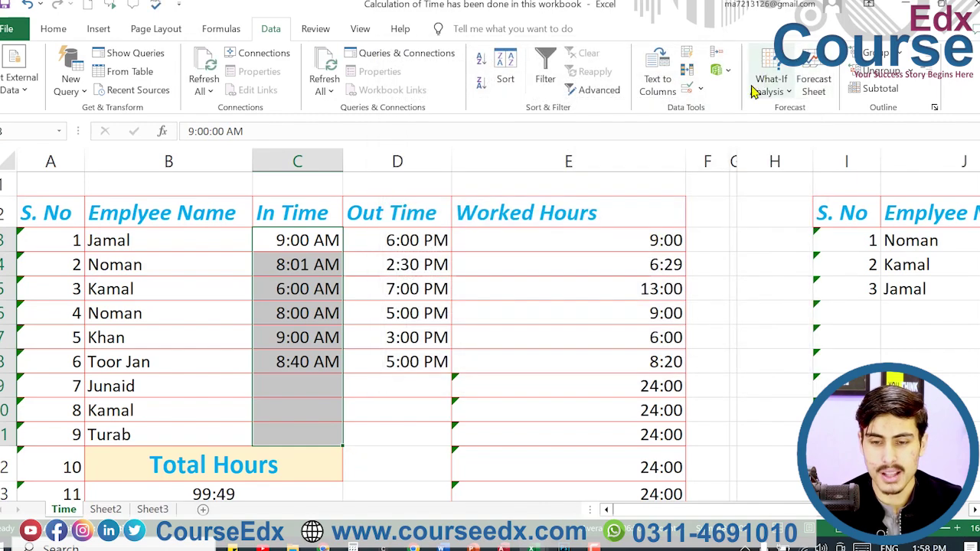
pyautogui.click(686, 91)
pyautogui.click(469, 179)
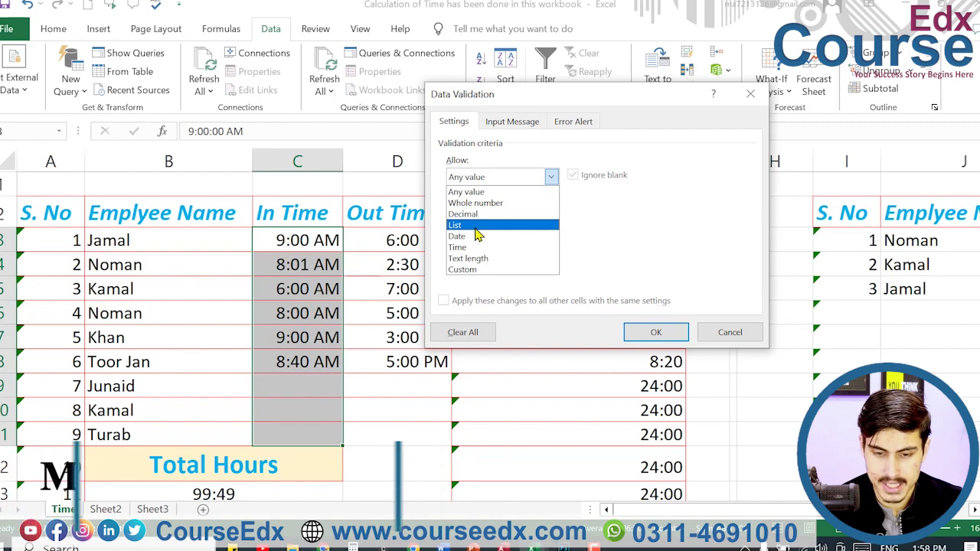
pyautogui.click(466, 249)
pyautogui.click(502, 245)
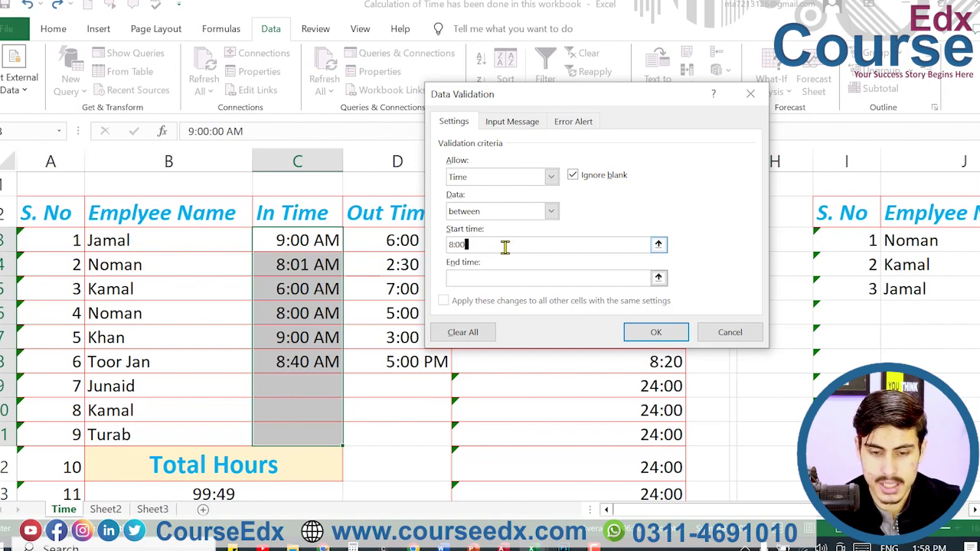
pyautogui.click(502, 277)
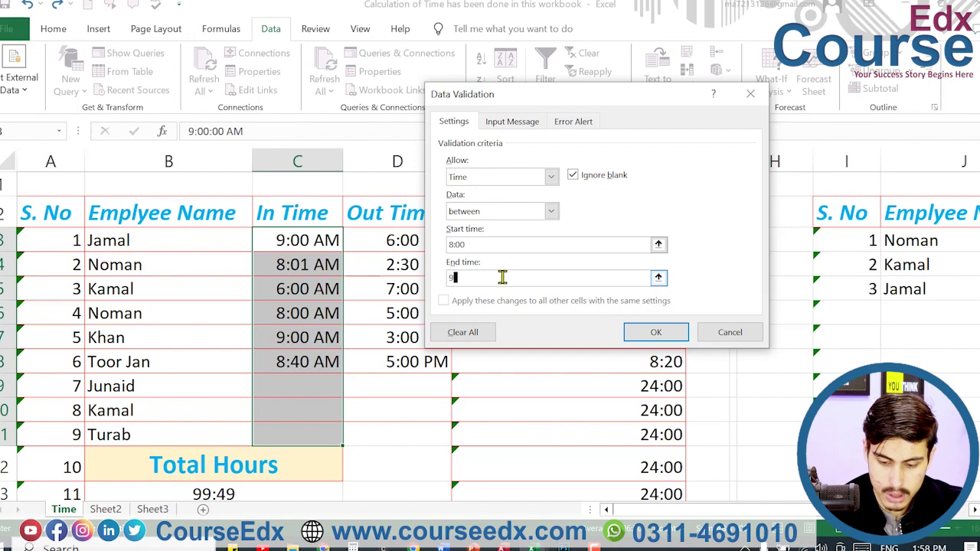
pyautogui.press('Return')
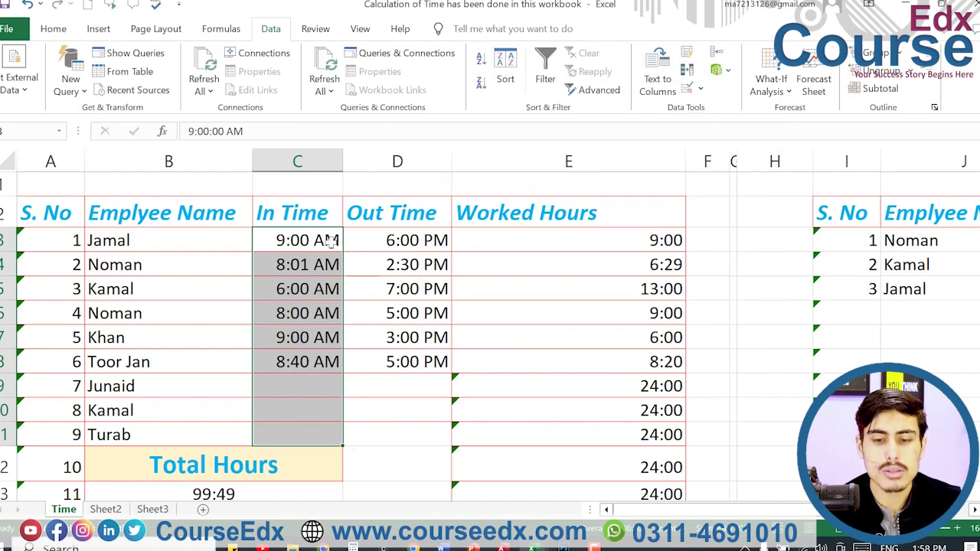
# - Set the first employee's In Time in C3 to 8:00 and Out Time in D3 to 10:00
pyautogui.click(330, 242)
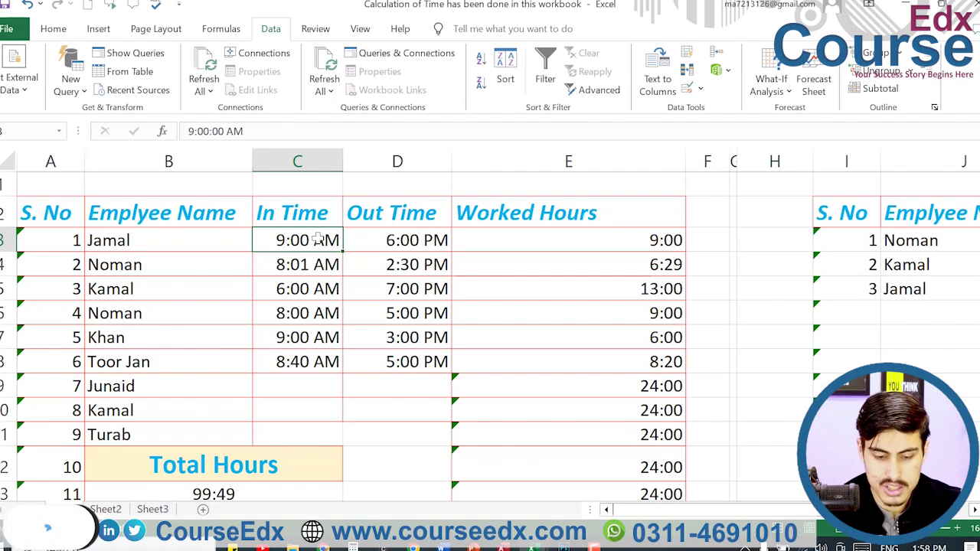
pyautogui.write('8:00')
pyautogui.press('Return')
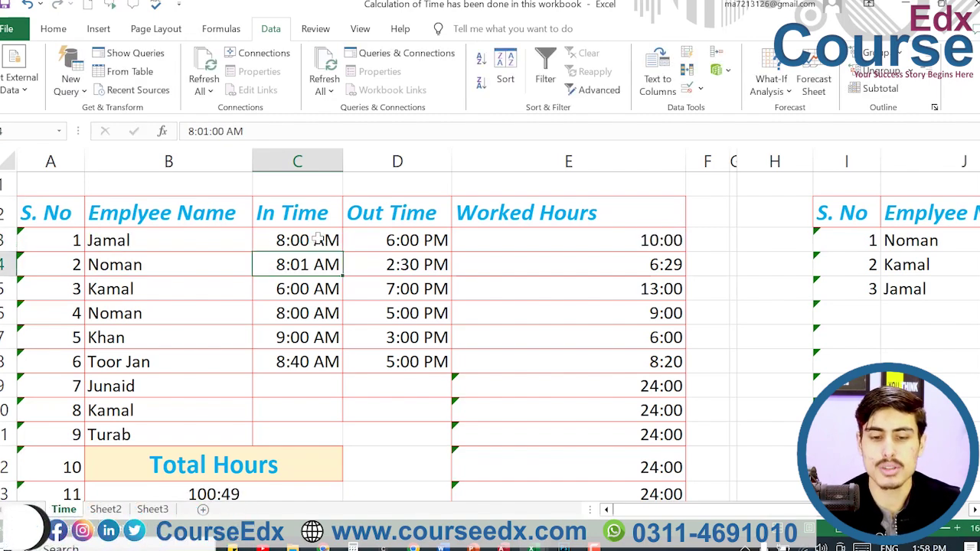
pyautogui.click(409, 240)
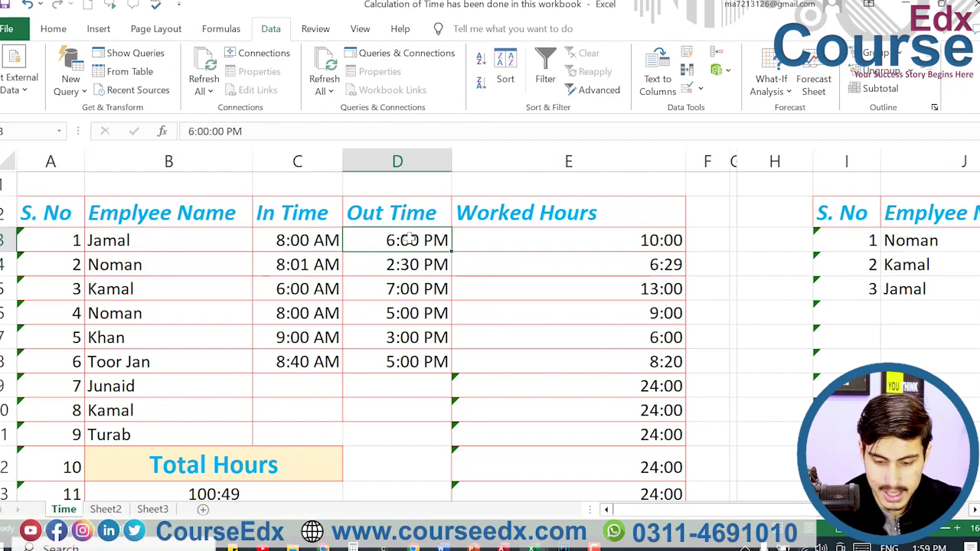
pyautogui.write('10:00')
pyautogui.press('Return')
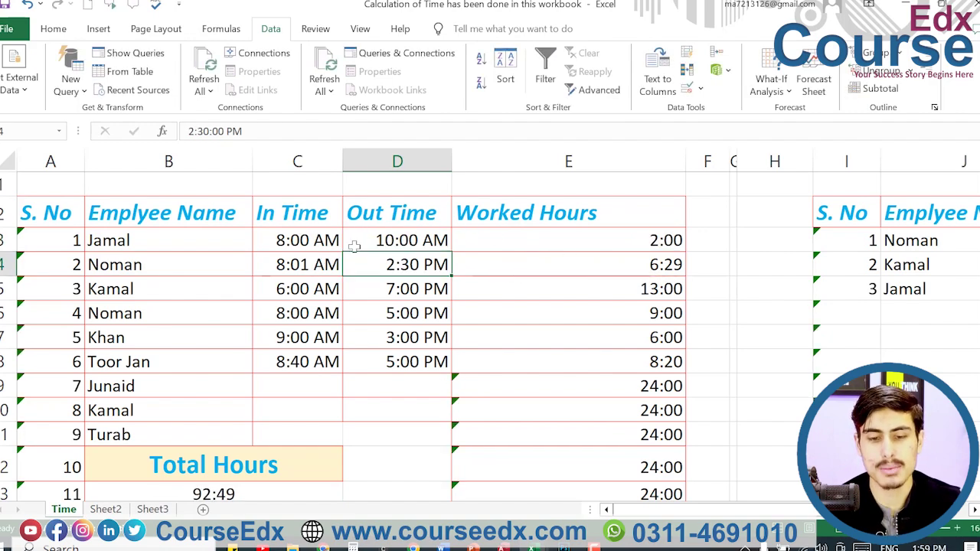
# - Set the second employee's In Time in C4 to 9:00 AM
pyautogui.click(312, 264)
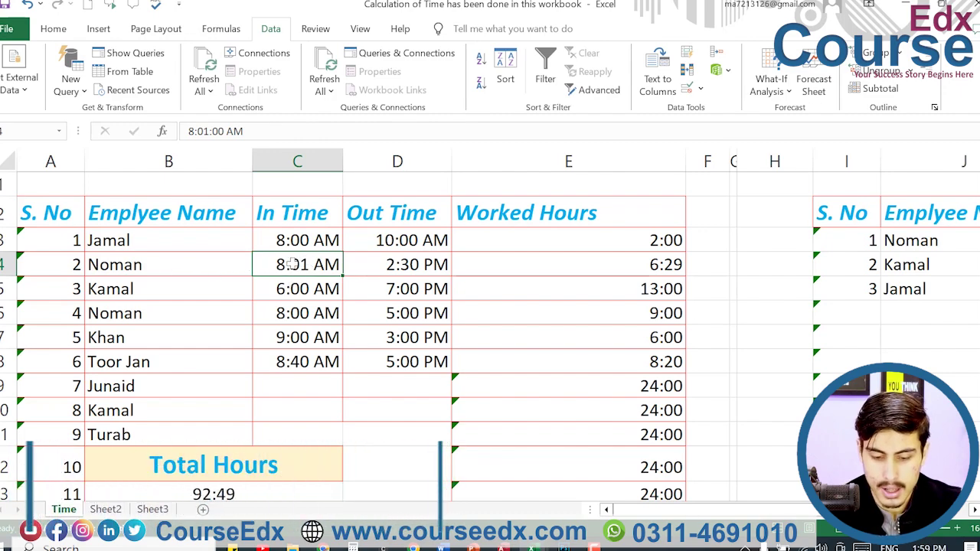
pyautogui.write('8:')
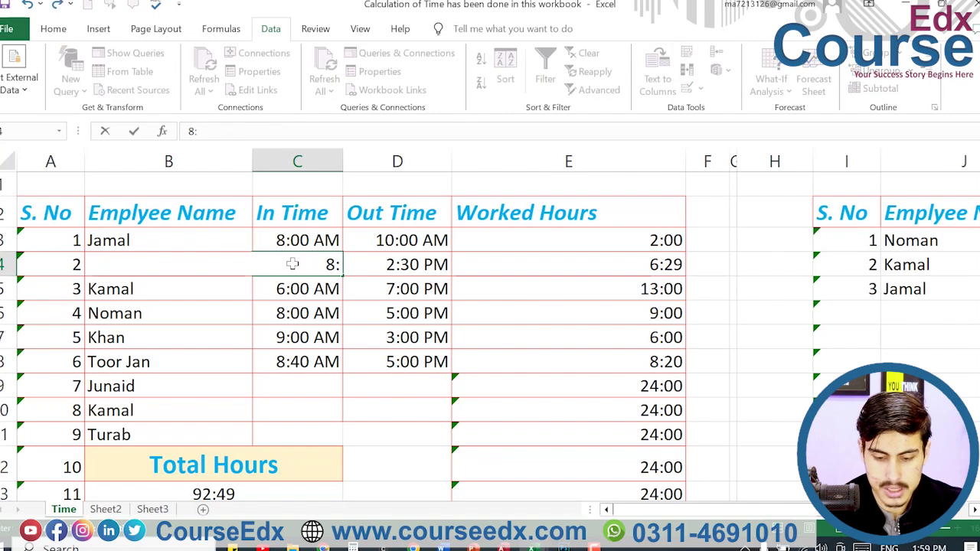
pyautogui.write('600')
pyautogui.press('Return')
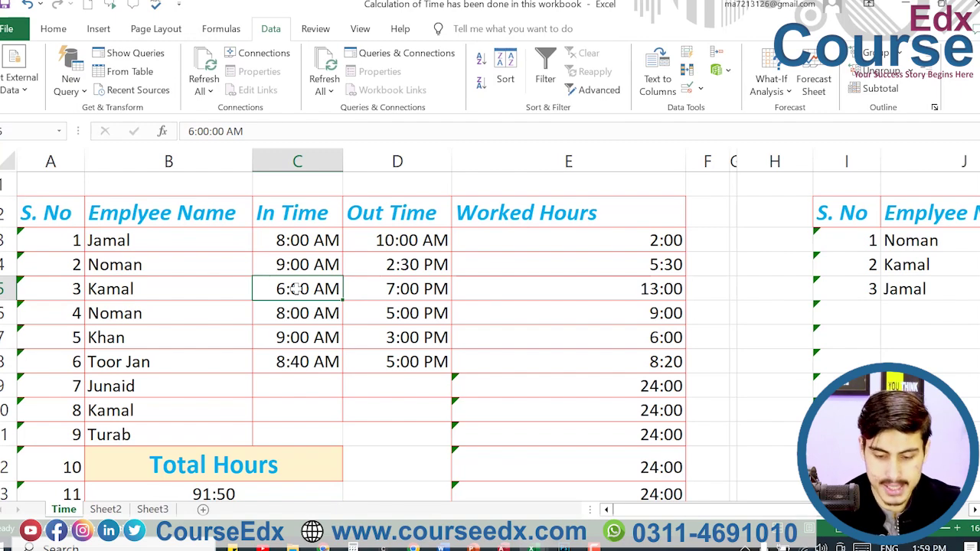
# - Try to enter 9:01 as the third employee's In Time in C5, then discard the entry
pyautogui.write('9:01')
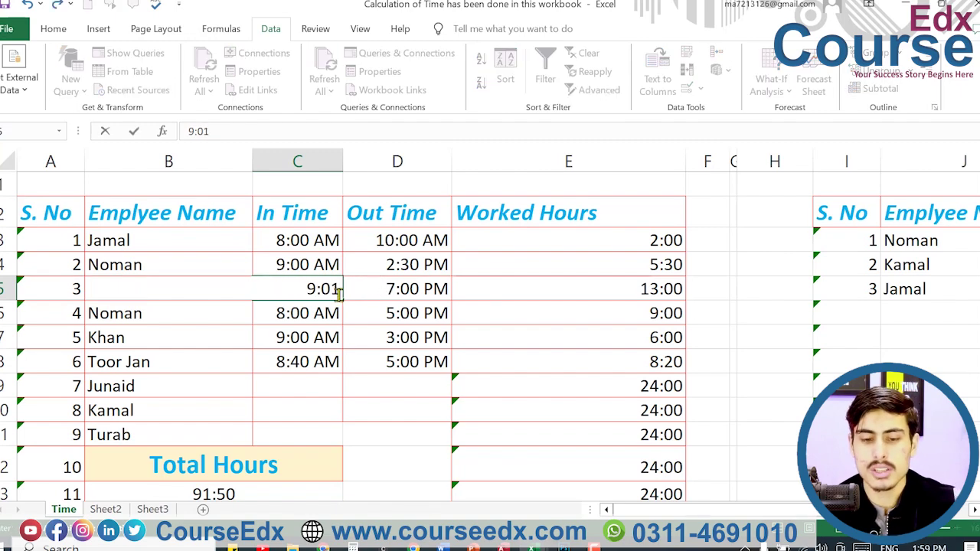
pyautogui.press('Return')
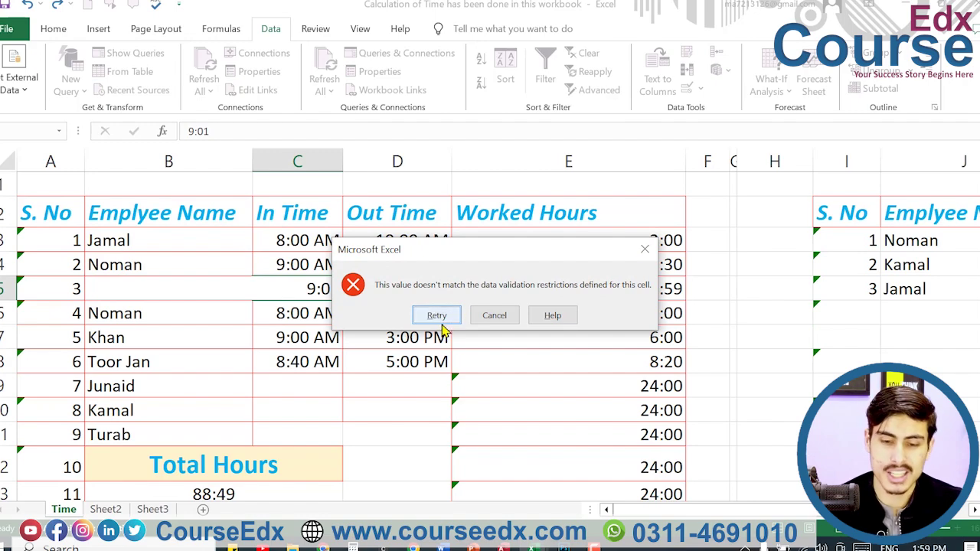
pyautogui.click(643, 249)
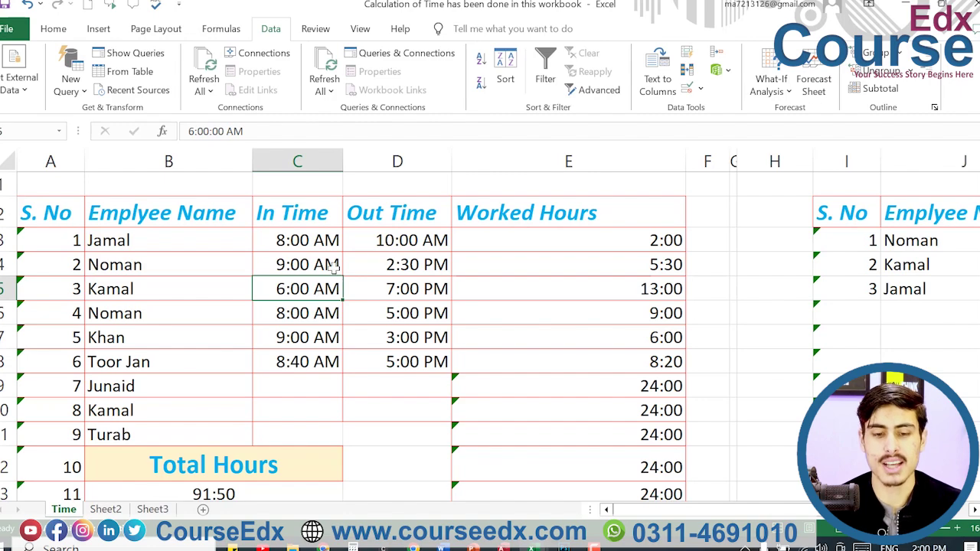
# - Switch to the open workbook Book1 and show its Phone No sheet
pyautogui.moveTo(325, 240); pyautogui.dragTo(319, 405)
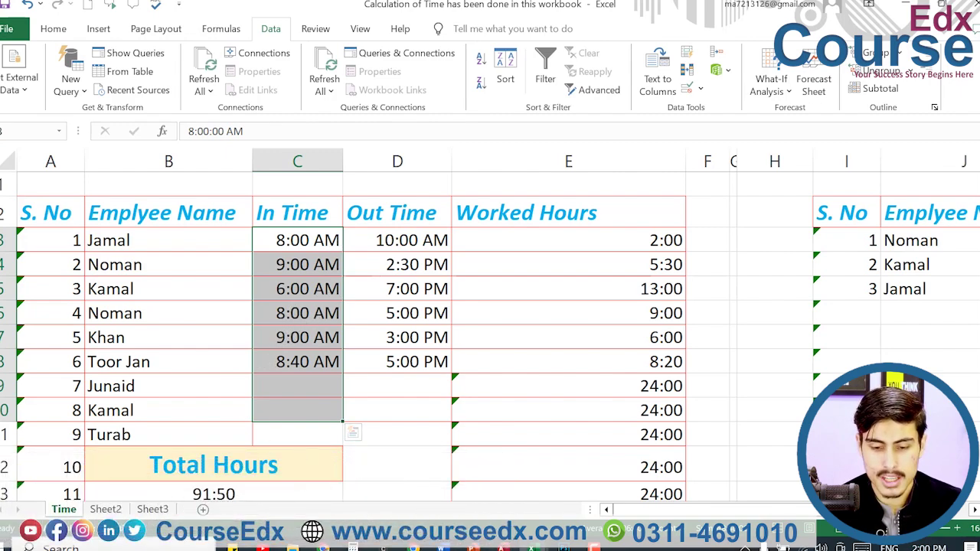
pyautogui.click(532, 545)
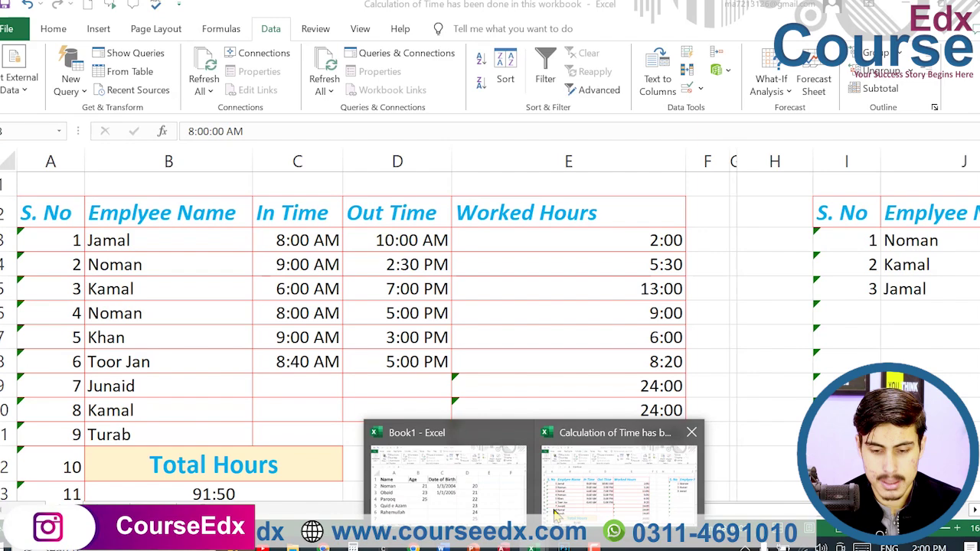
pyautogui.click(477, 499)
pyautogui.click(201, 509)
# - Examine the Employee Name, Phone No and CNIC headers and the empty entry cells beneath them in row 2
pyautogui.click(230, 254)
pyautogui.click(262, 218)
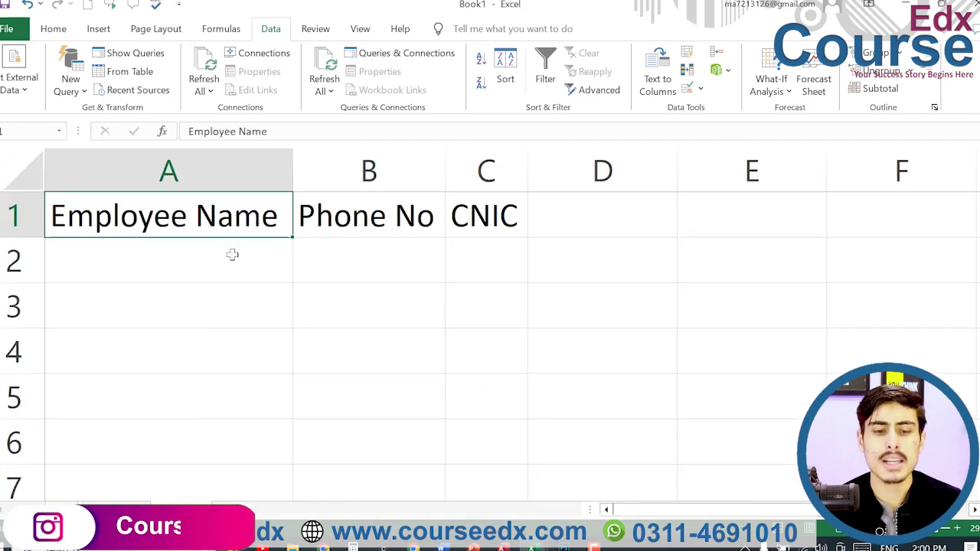
pyautogui.click(232, 255)
pyautogui.click(258, 214)
pyautogui.click(364, 220)
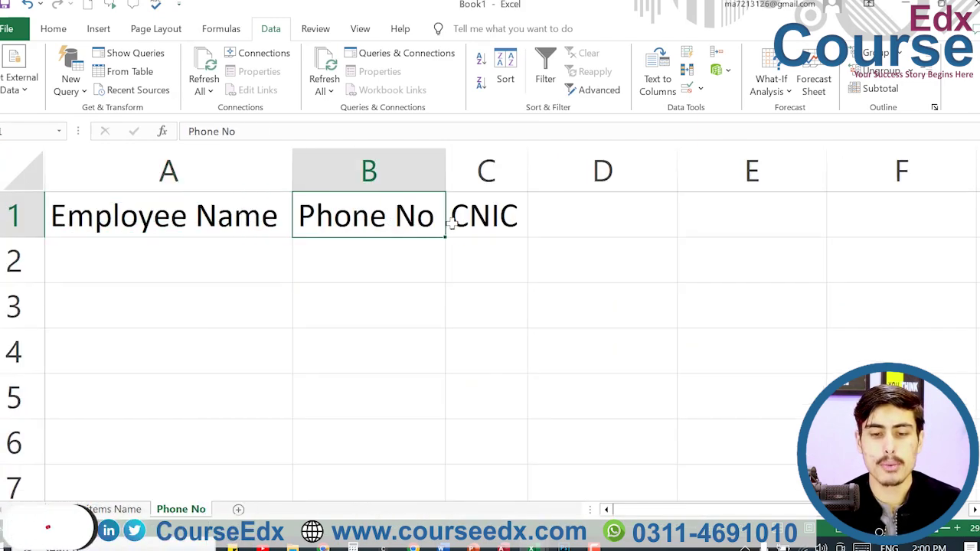
pyautogui.click(453, 216)
pyautogui.click(235, 263)
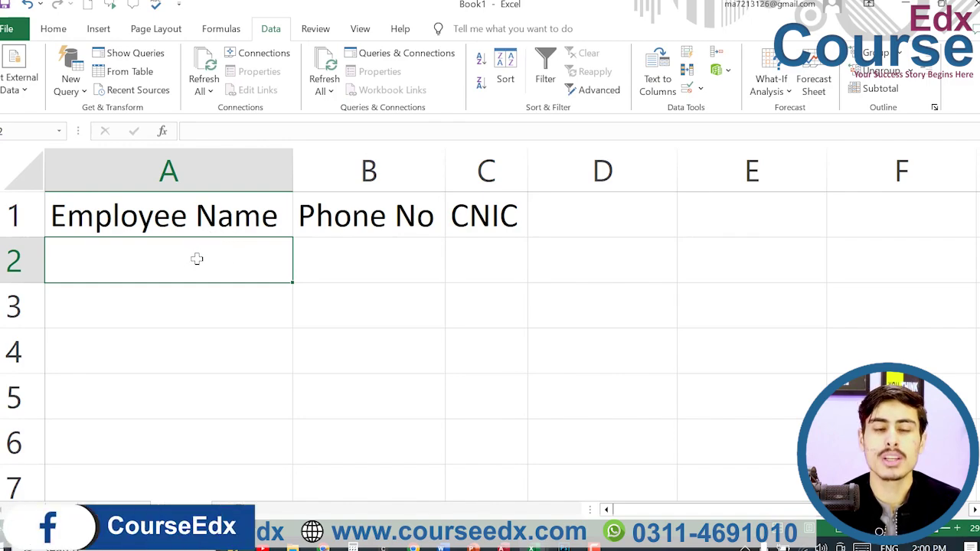
pyautogui.click(401, 271)
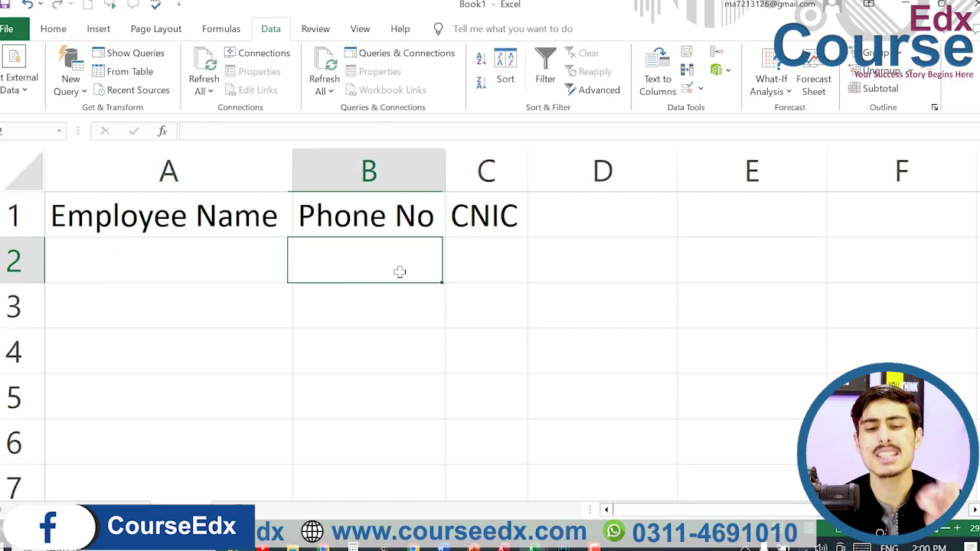
pyautogui.click(235, 264)
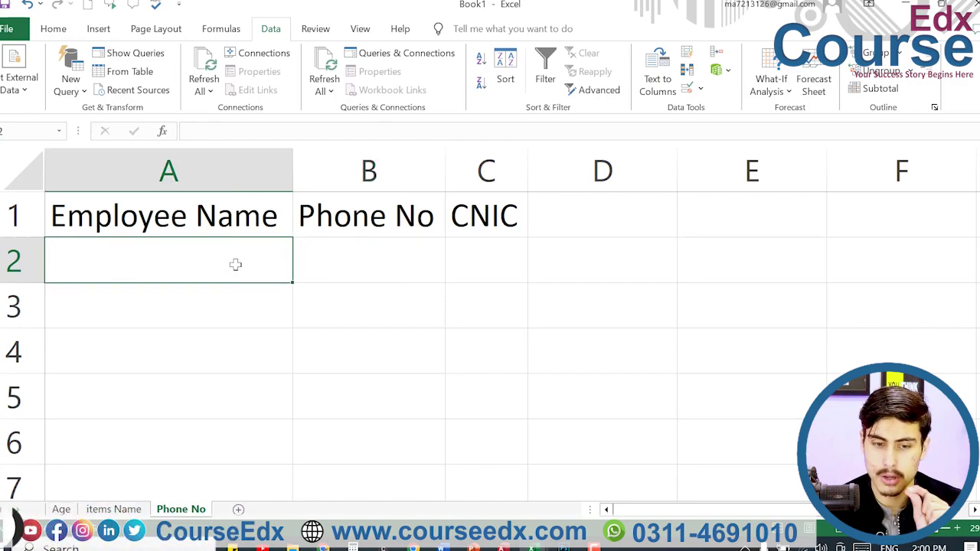
pyautogui.click(337, 265)
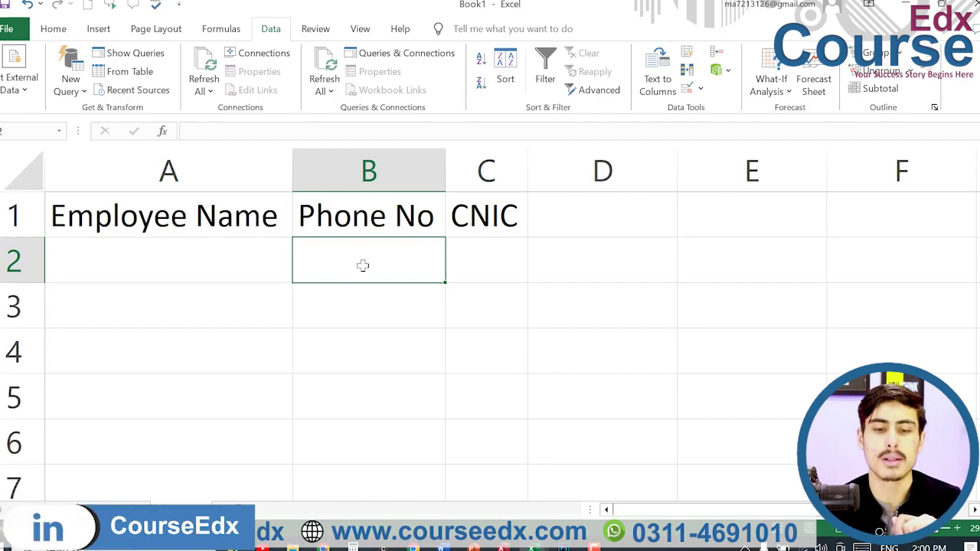
pyautogui.click(471, 261)
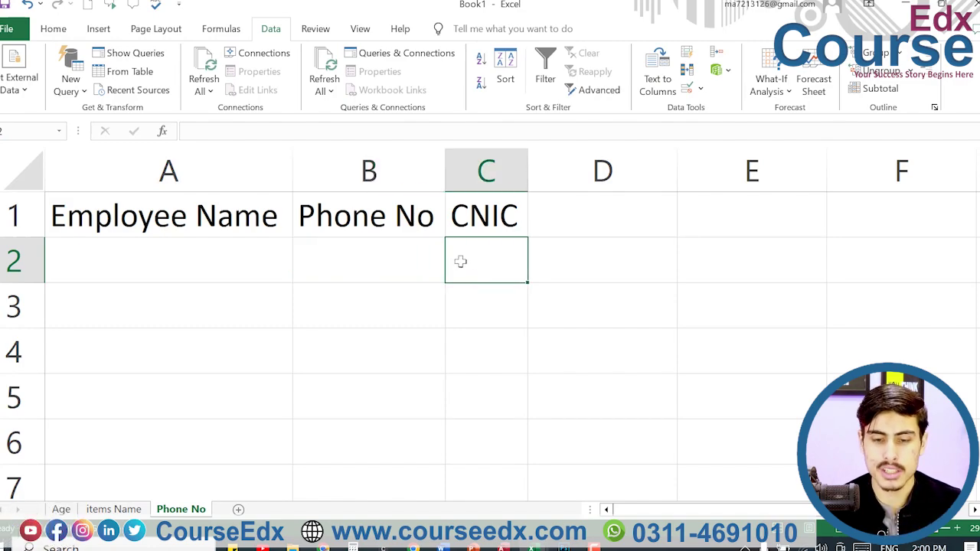
pyautogui.click(373, 263)
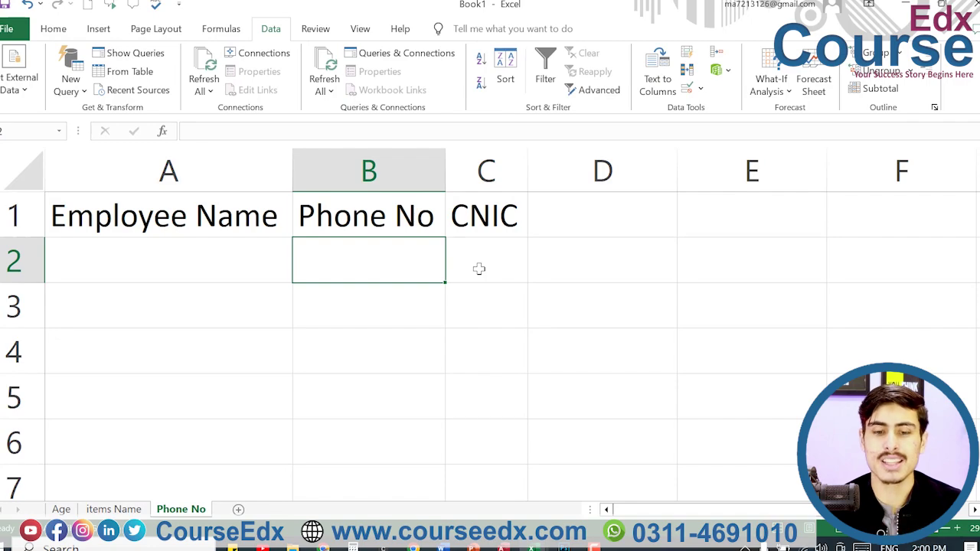
pyautogui.click(273, 268)
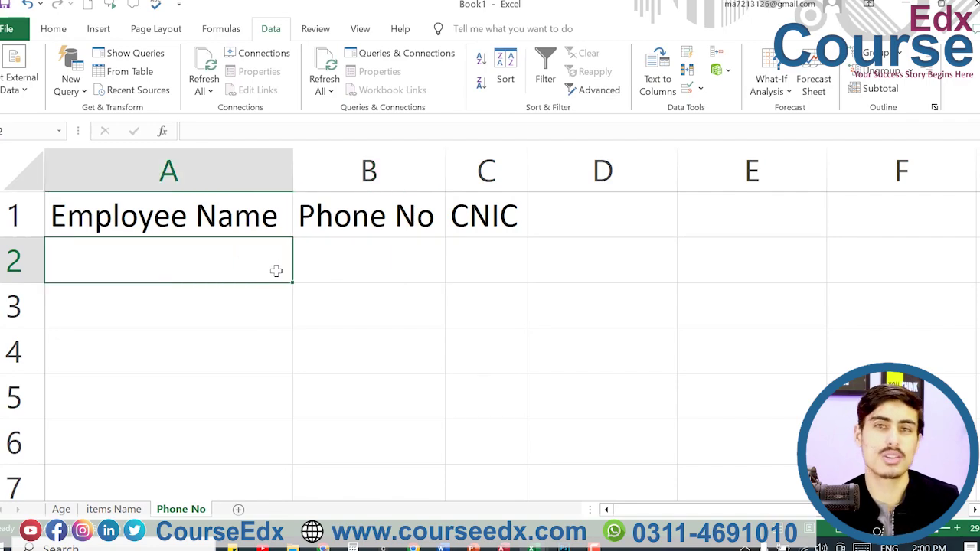